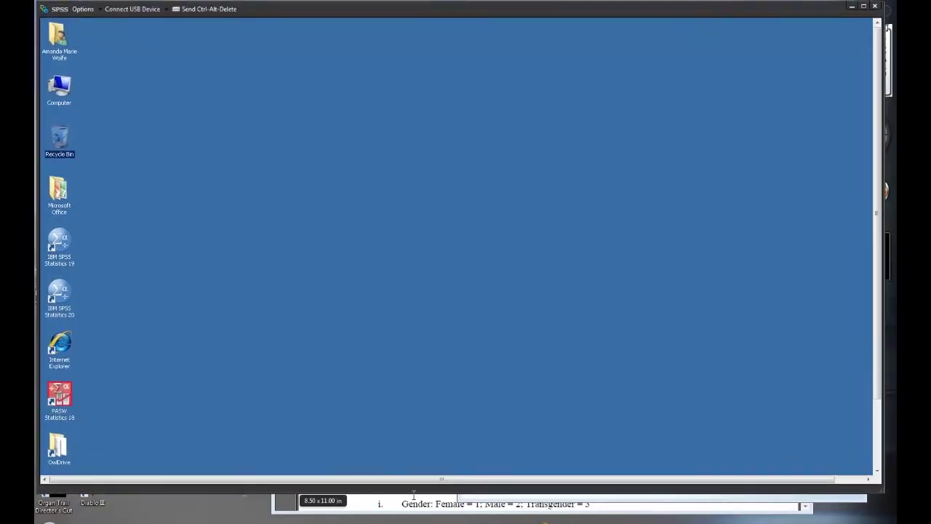
- Launch PASW Statistics 18 from its desktop icon inside the remote desktop window
left_click_drag(414, 487, 417, 518)
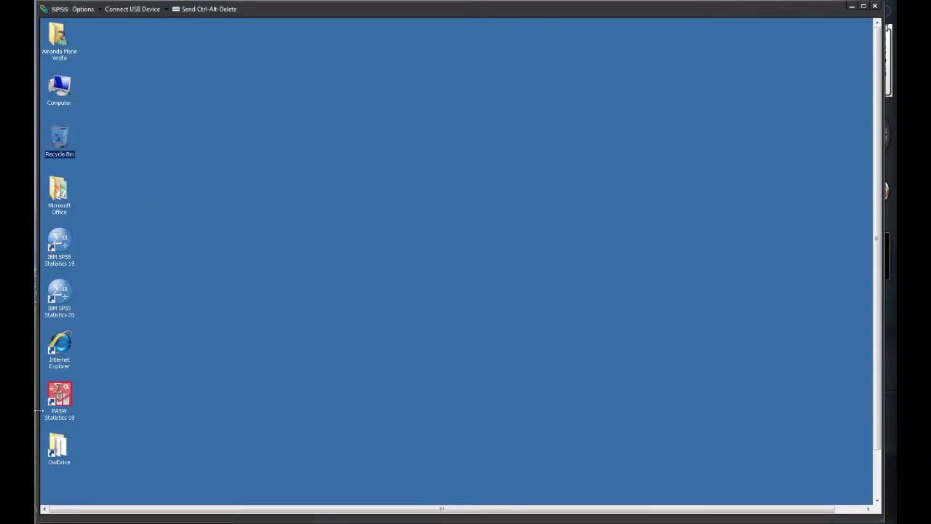
double_click(64, 395)
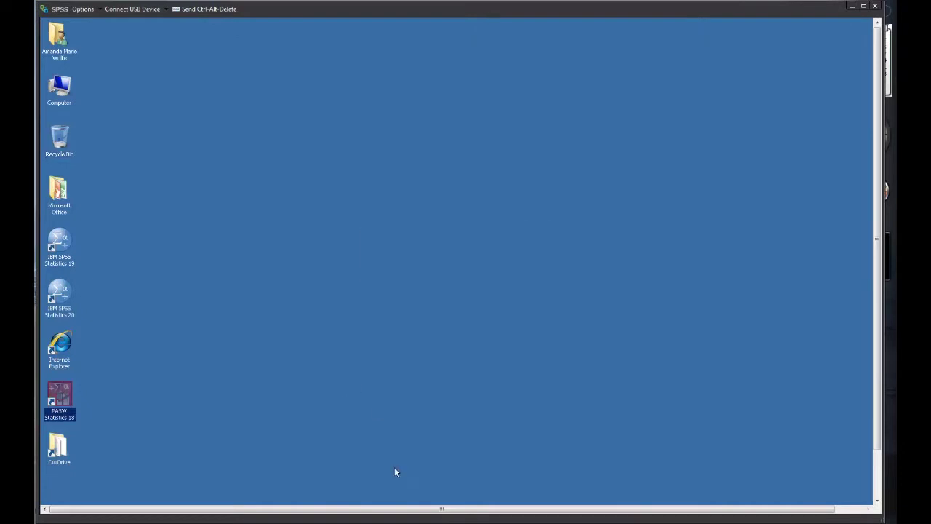
left_click_drag(401, 518, 408, 449)
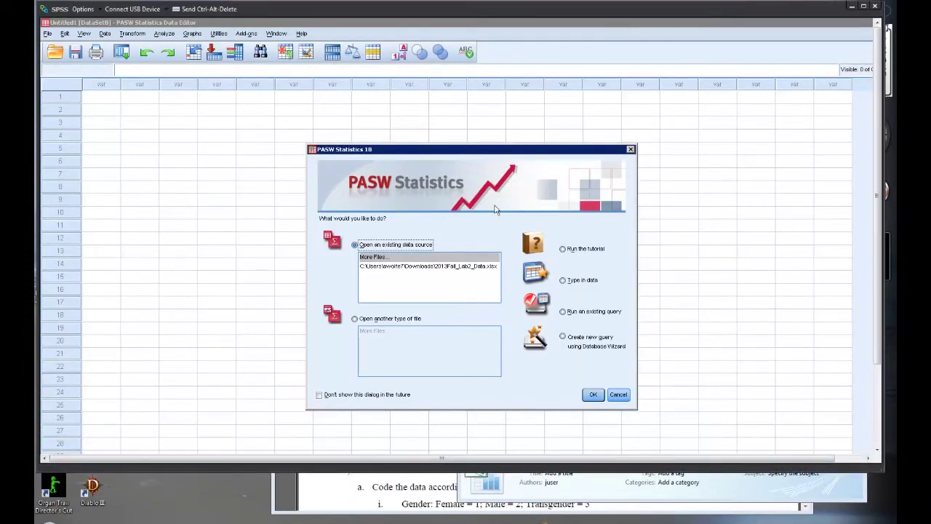
- Browse the open-file dialog from More Files to the Downloads folder
double_click(383, 261)
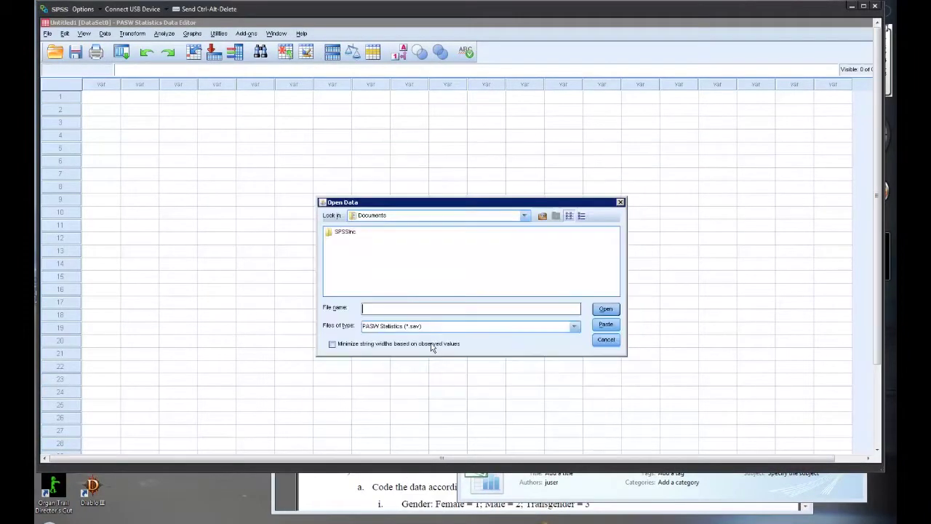
left_click(525, 216)
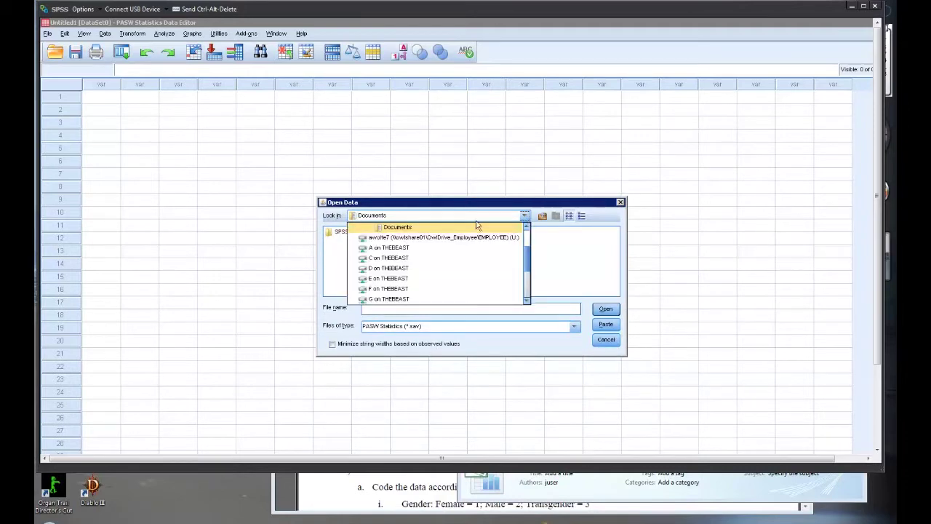
left_click(527, 230)
left_click(436, 235)
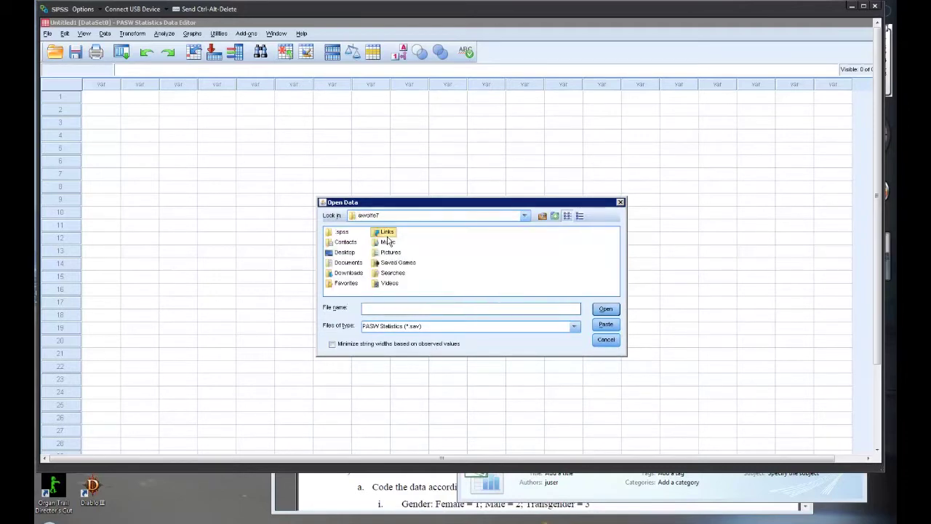
double_click(384, 235)
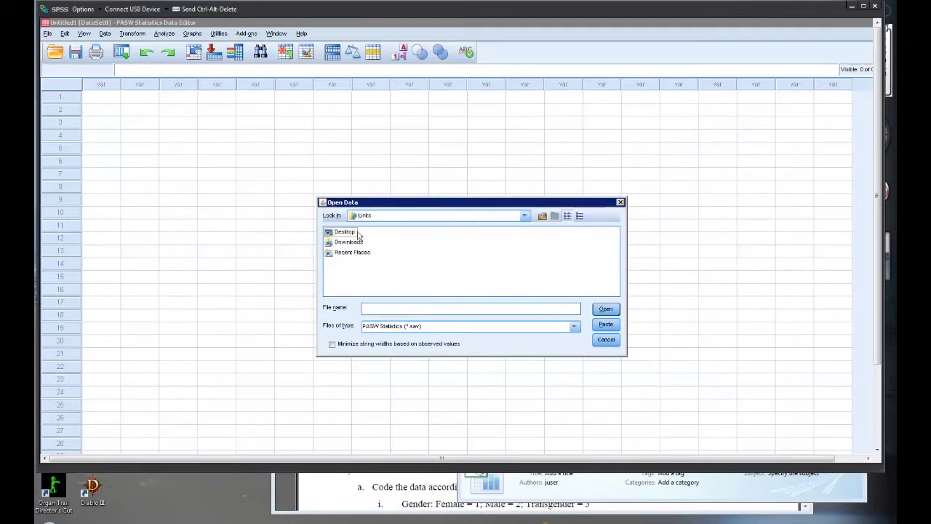
left_click(525, 217)
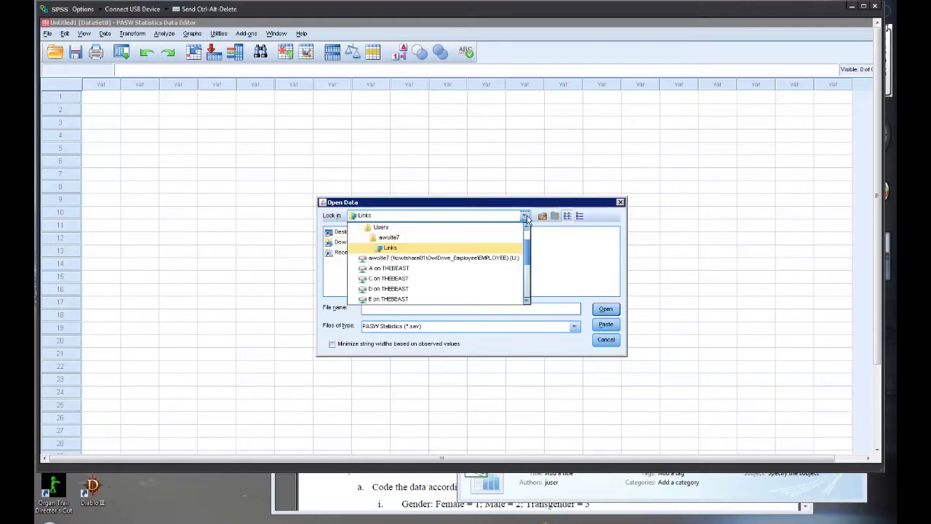
left_click(483, 236)
double_click(347, 273)
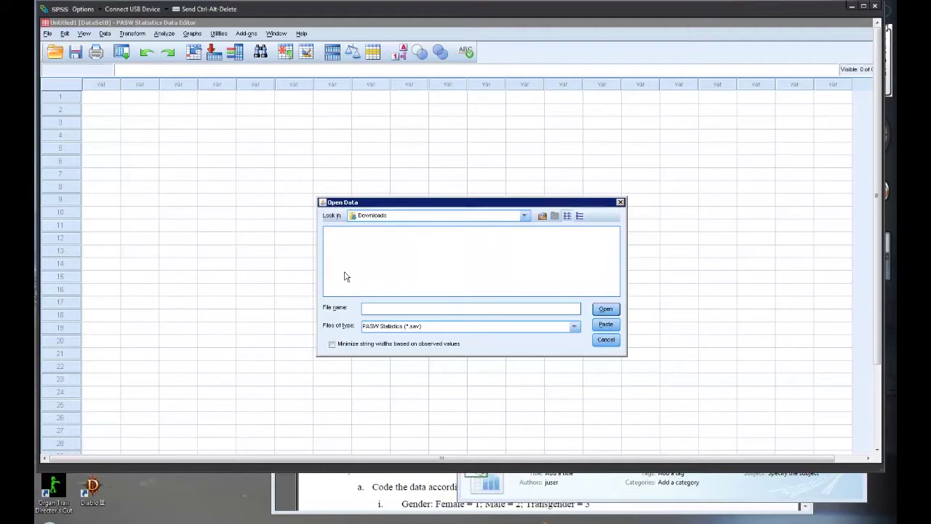
left_click(369, 474)
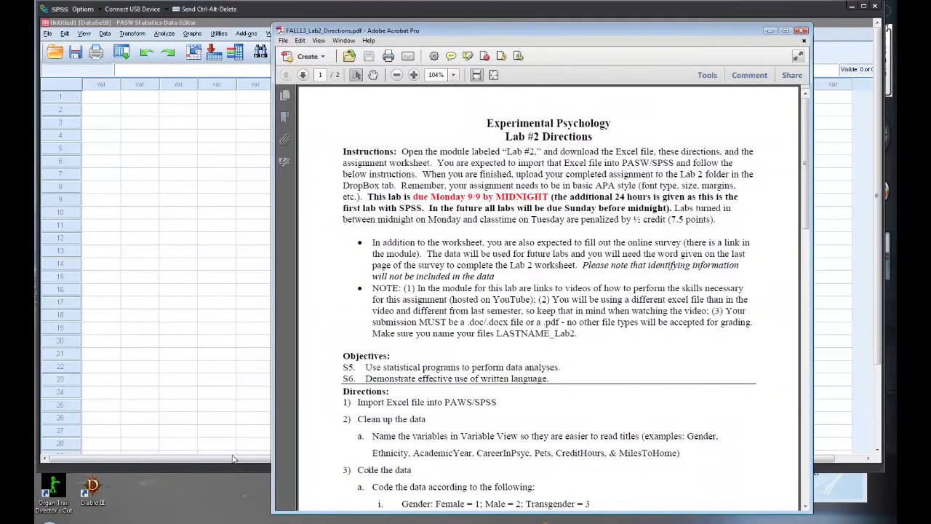
left_click(232, 461)
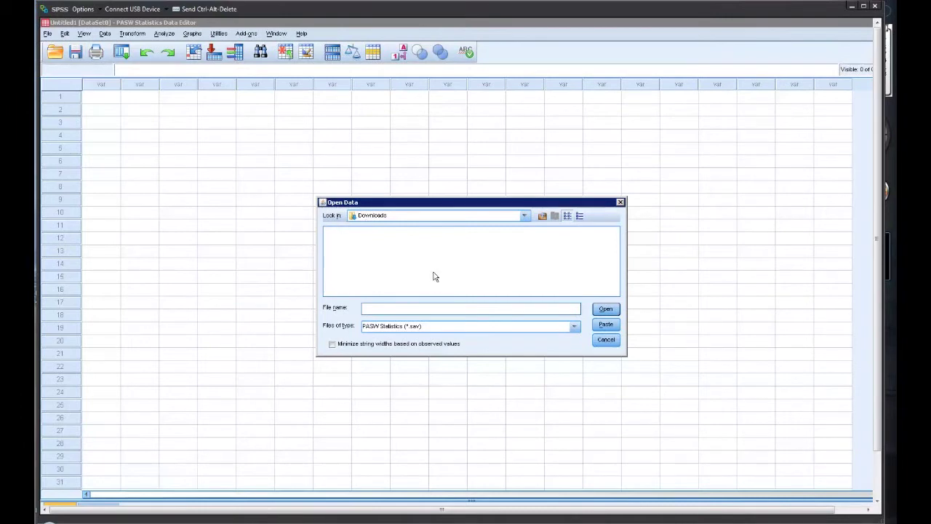
- Filter to Excel files and open SPR13_Lab2_data.xlsx
left_click(411, 331)
left_click(403, 371)
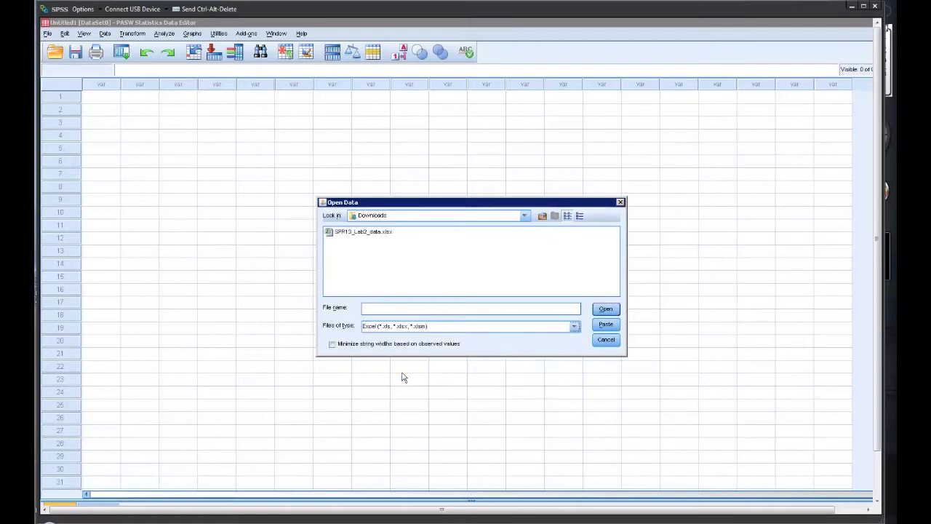
left_click(362, 231)
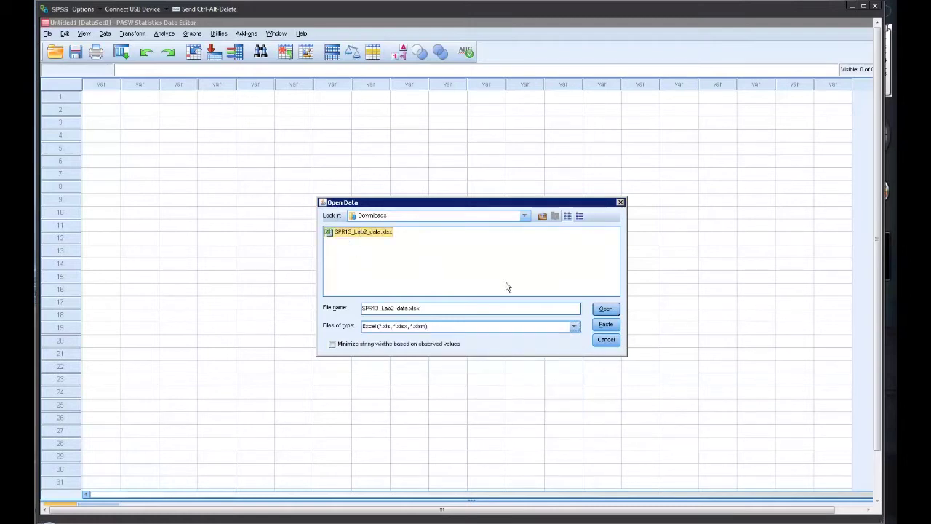
left_click(605, 310)
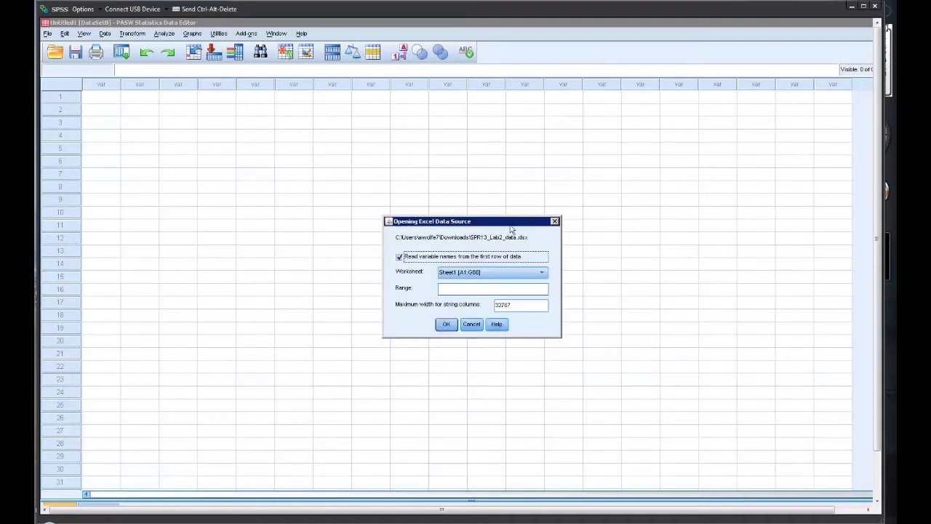
- Import Sheet1 of the Excel file, check the directions, and view the seven String variables in Variable View
left_click(447, 325)
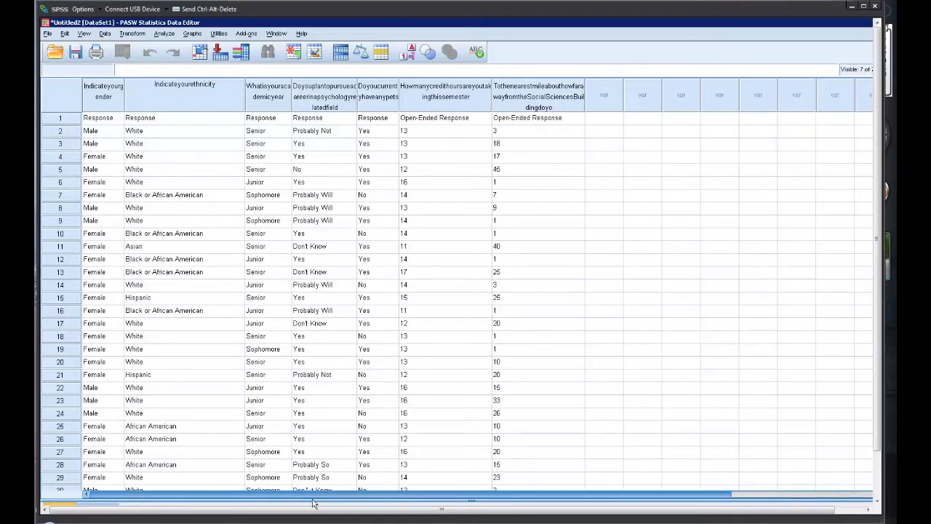
left_click(445, 271)
key("alt+Tab")
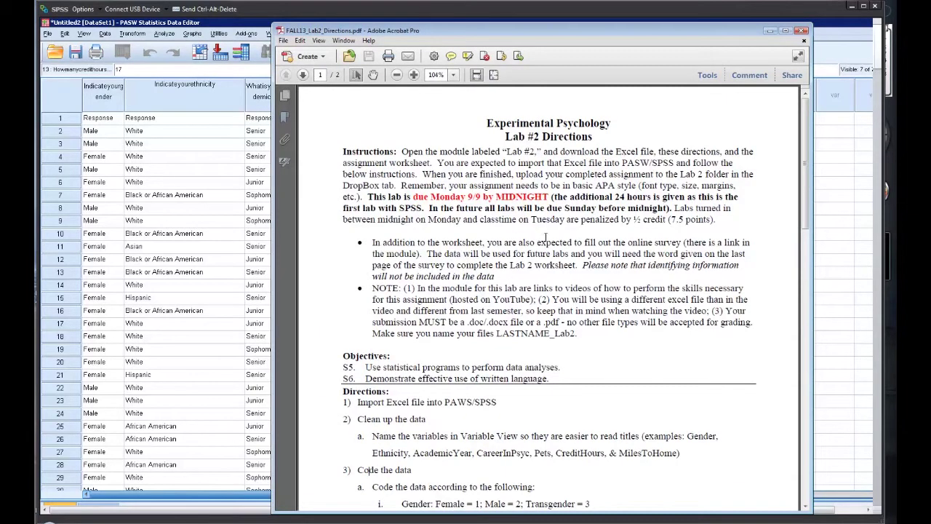
scroll(565, 284, "down", 4)
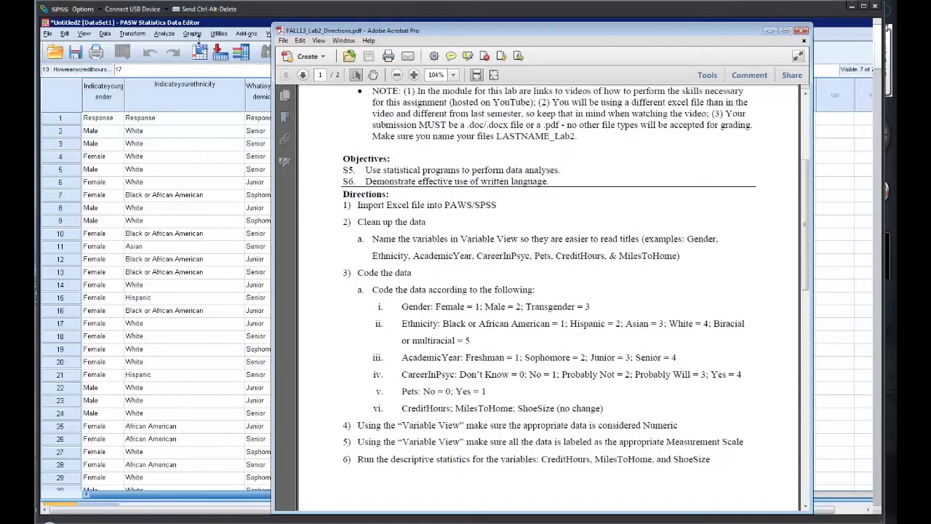
key("alt+Tab")
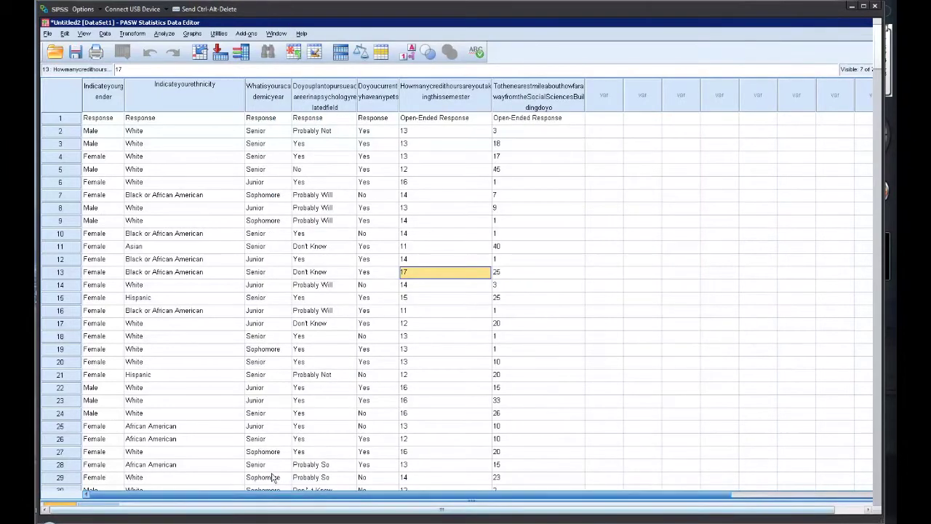
scroll(306, 480, "down", 2)
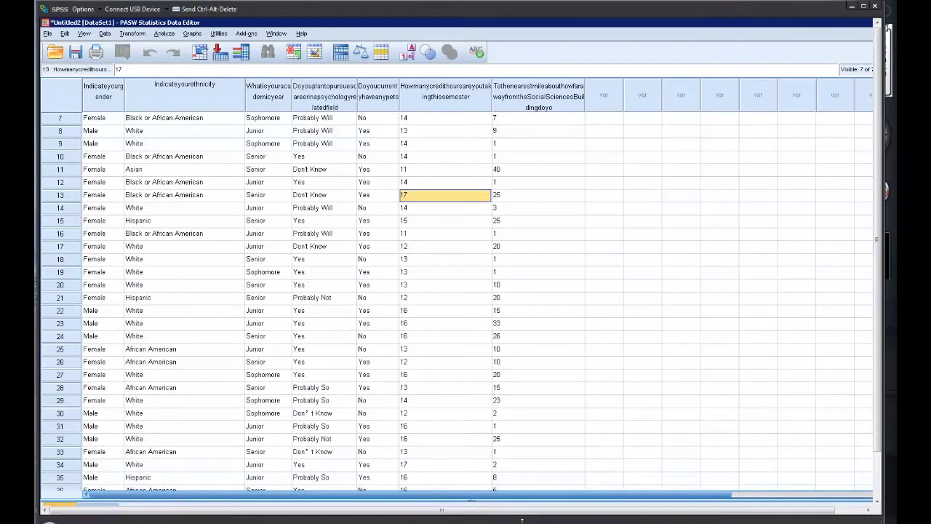
left_click(864, 6)
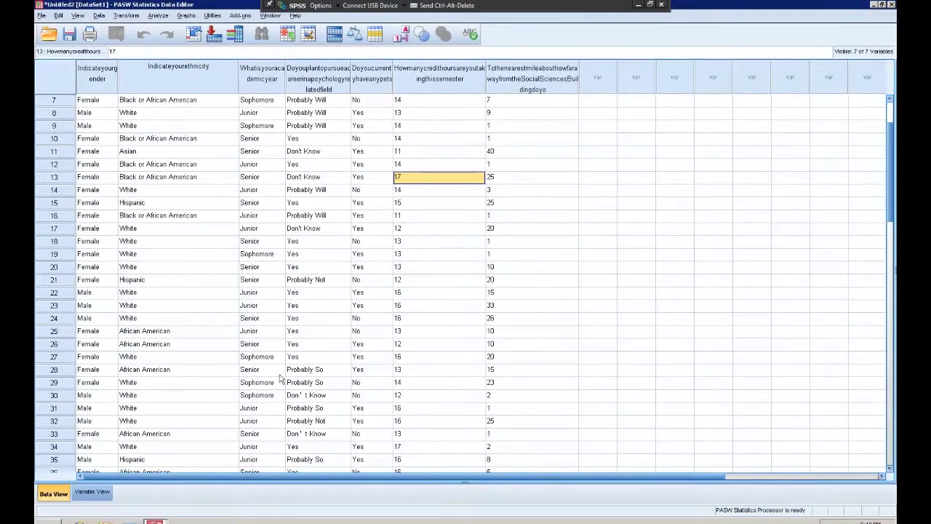
left_click(87, 494)
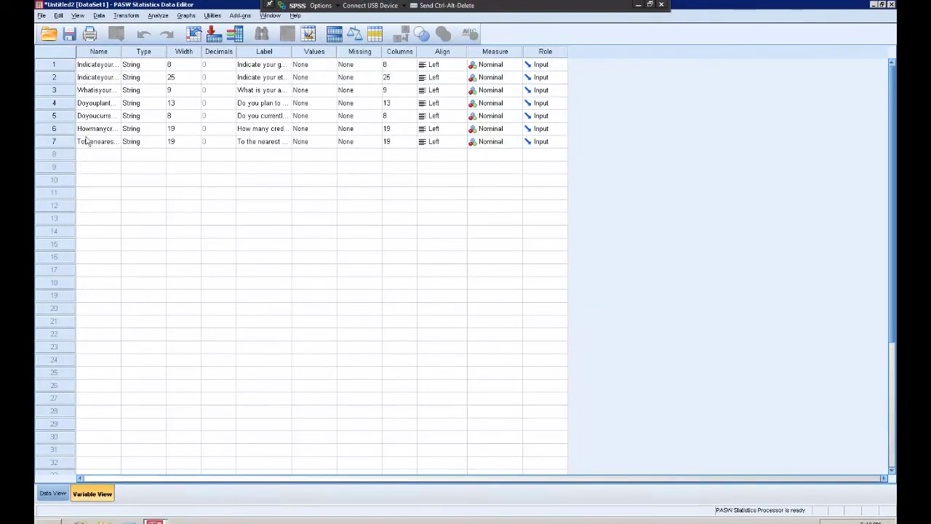
- Rename the first variables Gender and Race_Ethnicity, fixing the illegal slash, then return to Data View
left_click(112, 67)
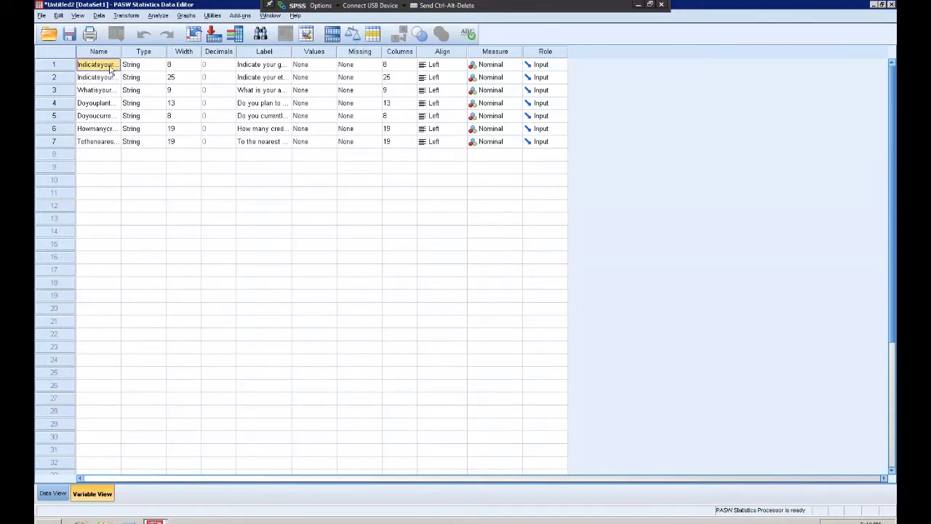
type("S")
type("ender")
left_click(105, 79)
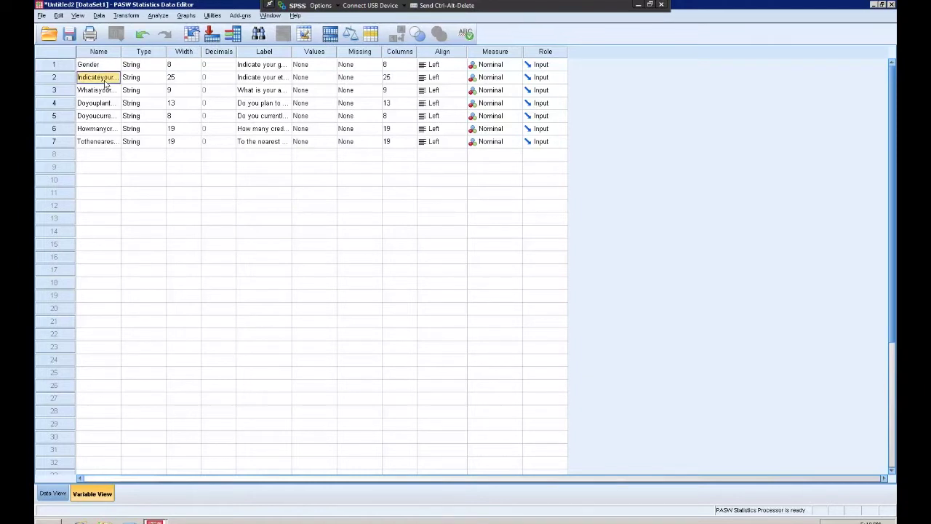
type("Race/Eth")
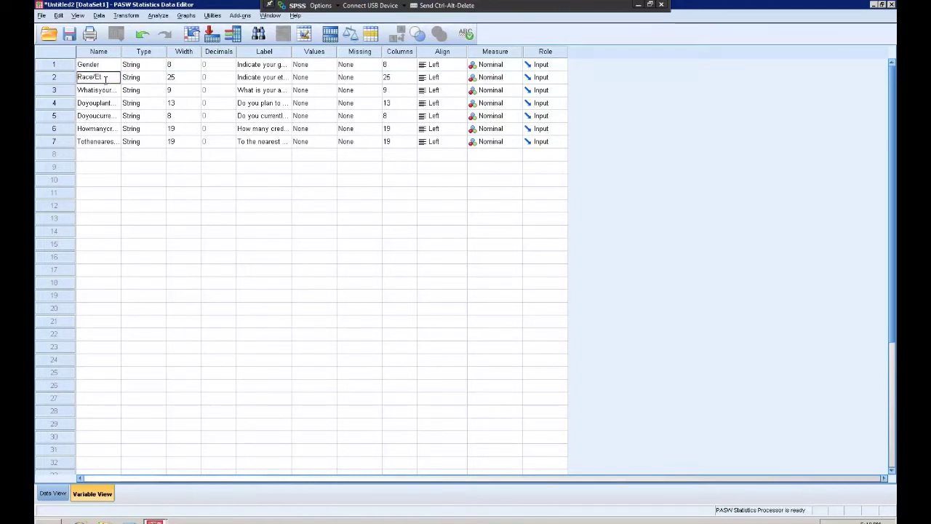
type("nicity")
left_click(121, 54)
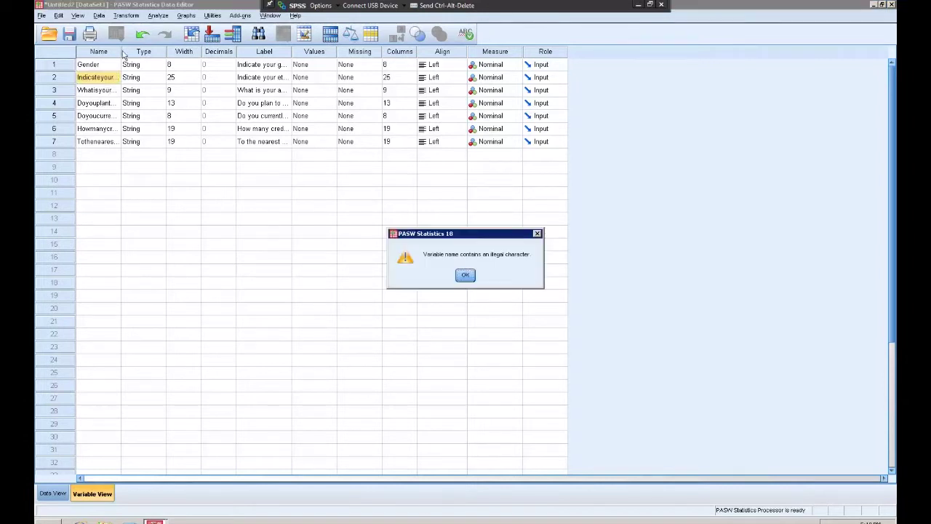
left_click(465, 274)
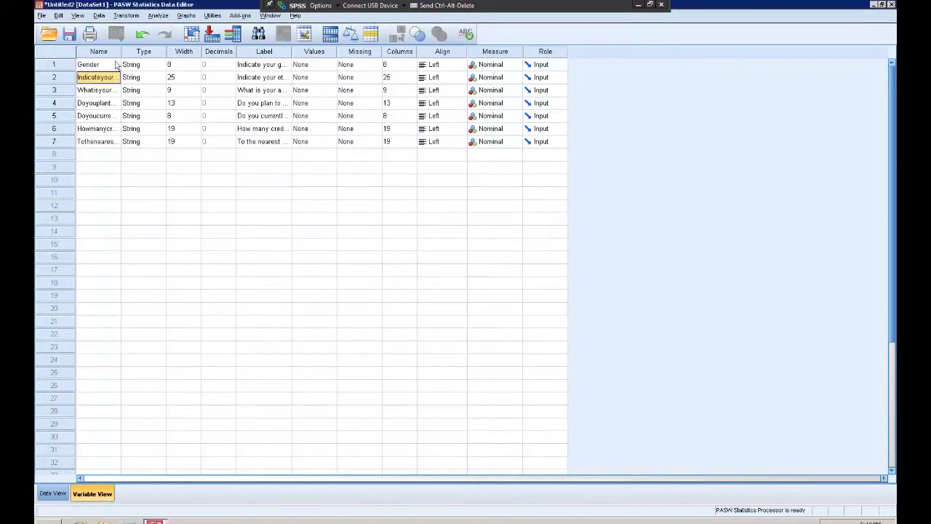
type("Race_E")
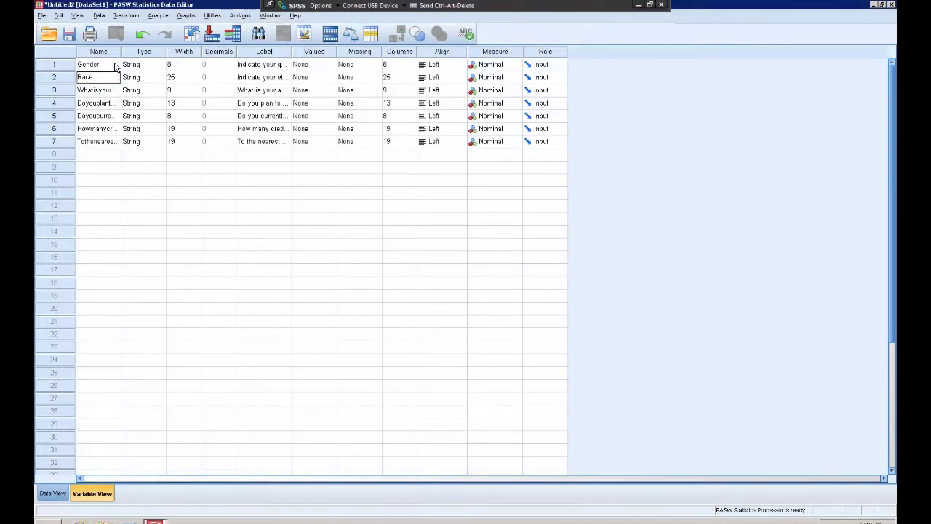
type("thnicity")
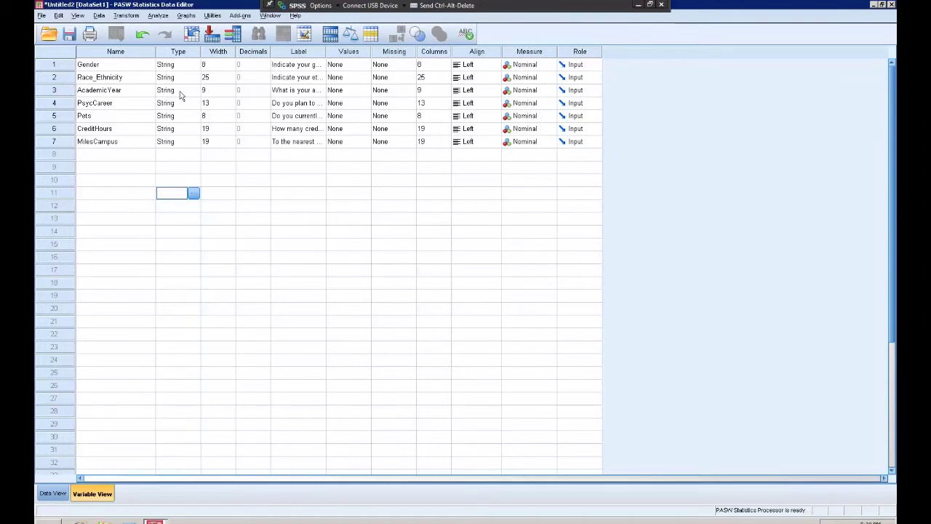
left_click(52, 494)
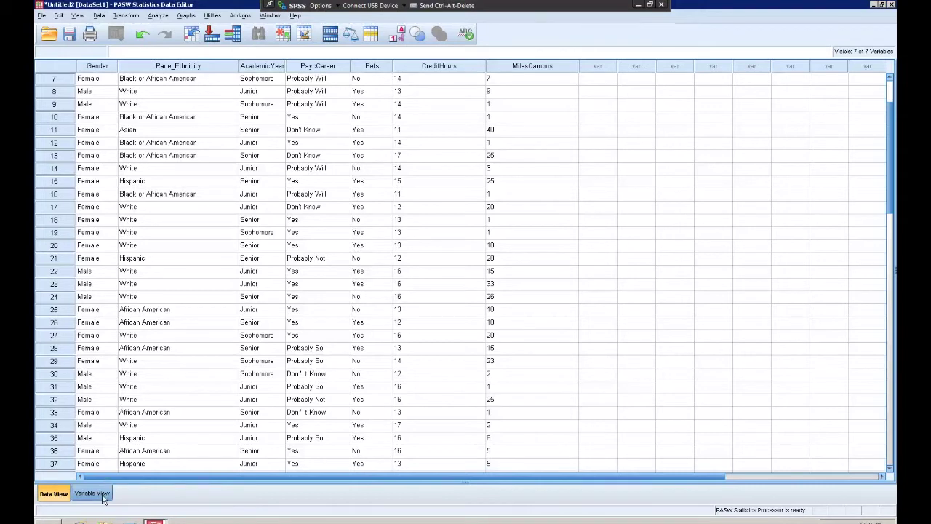
- Check the coding scheme and open Find and Replace on the selected Gender column
key("alt+Tab")
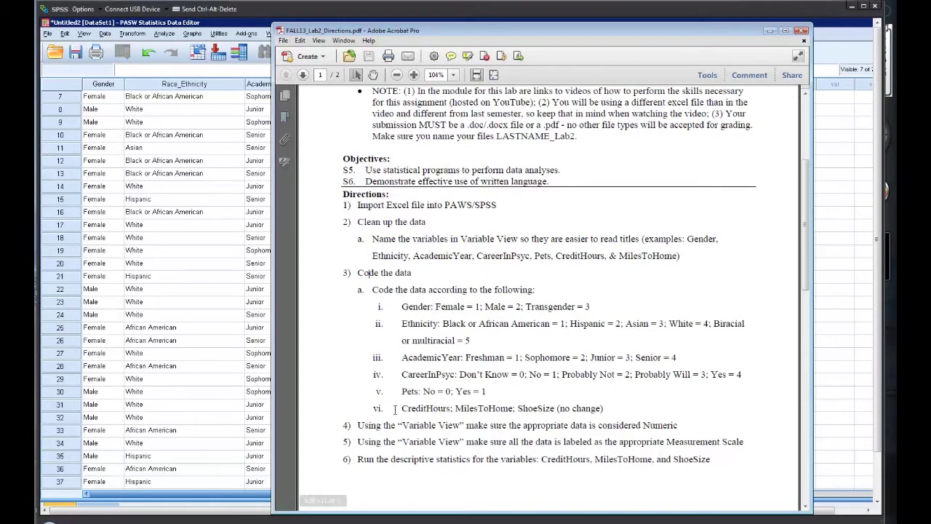
key("alt+Tab")
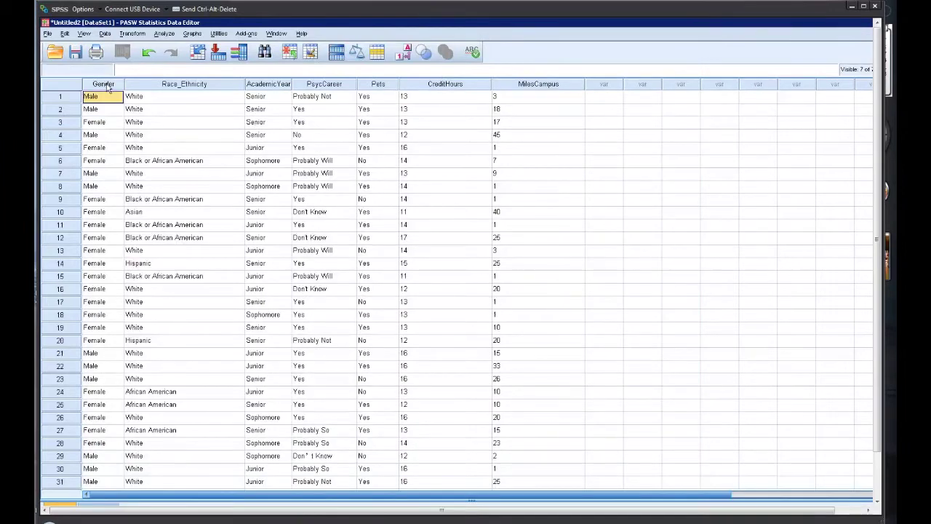
left_click(104, 84)
left_click(84, 34)
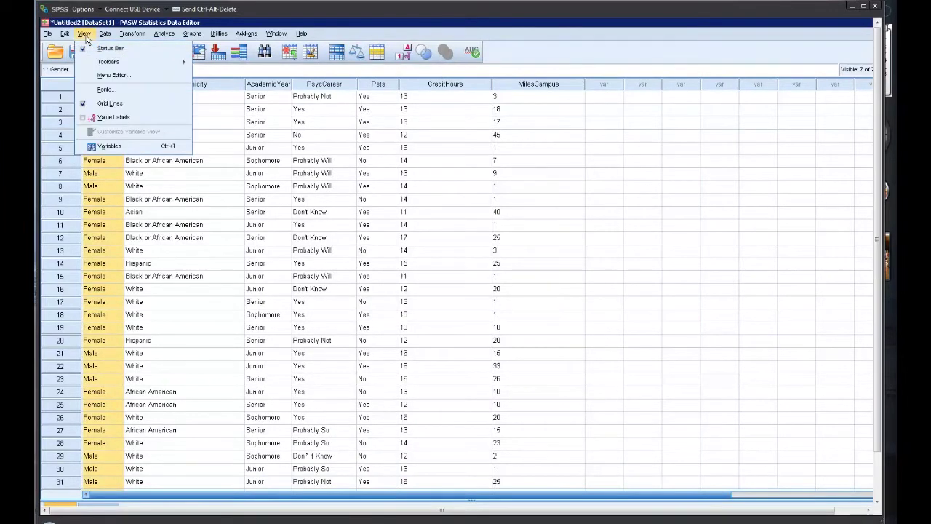
mouse_move(104, 34)
mouse_move(63, 38)
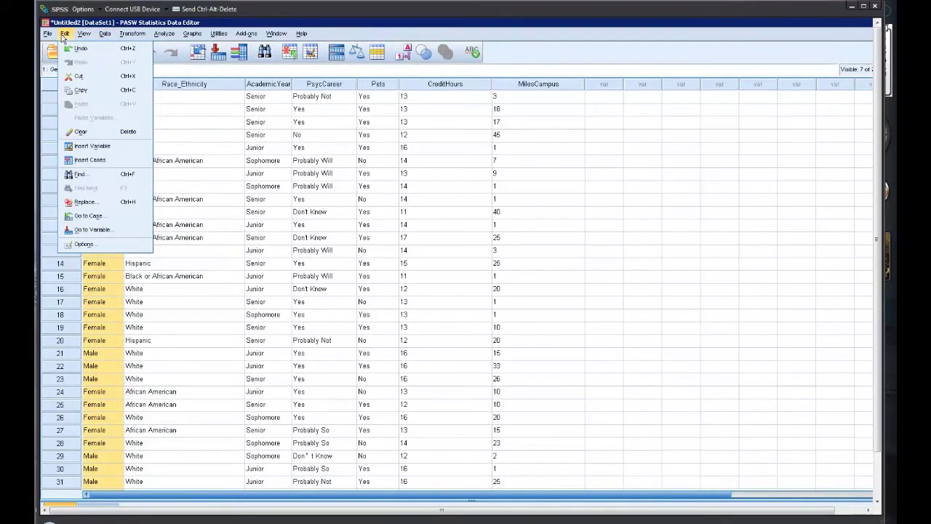
left_click(313, 291)
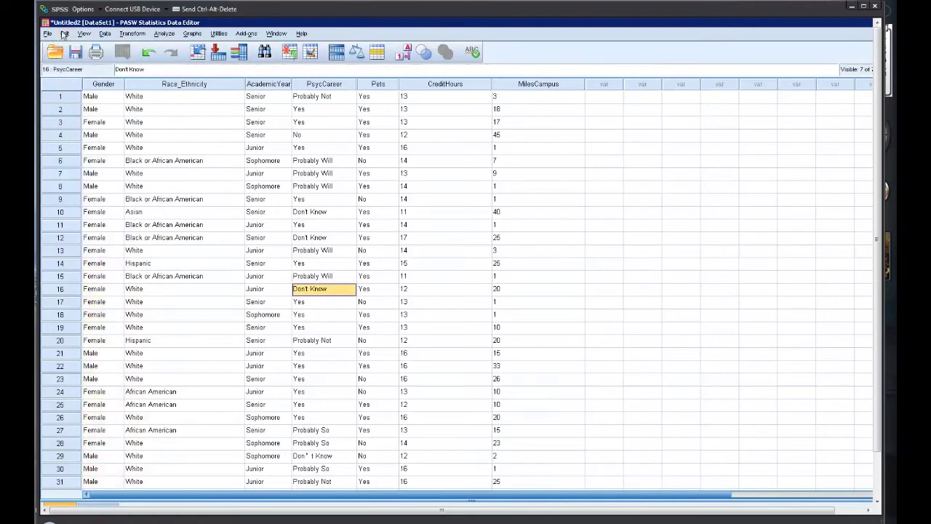
left_click(115, 86)
left_click(64, 34)
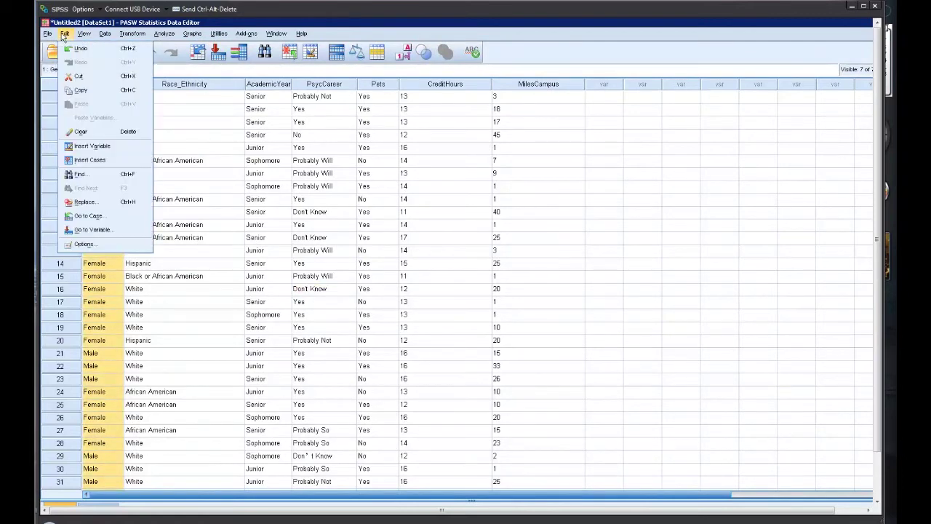
left_click(95, 204)
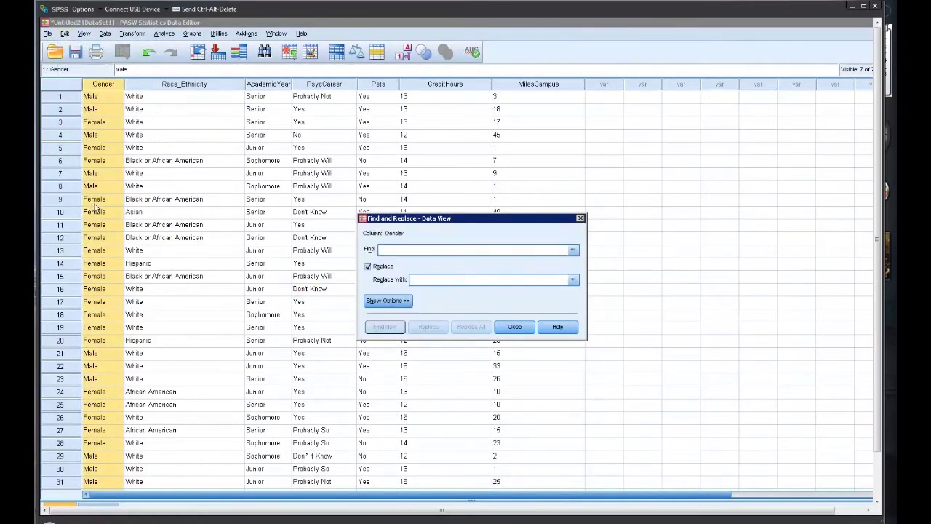
- Replace every Female in Gender with 1 and review the recoded values
type("Female")
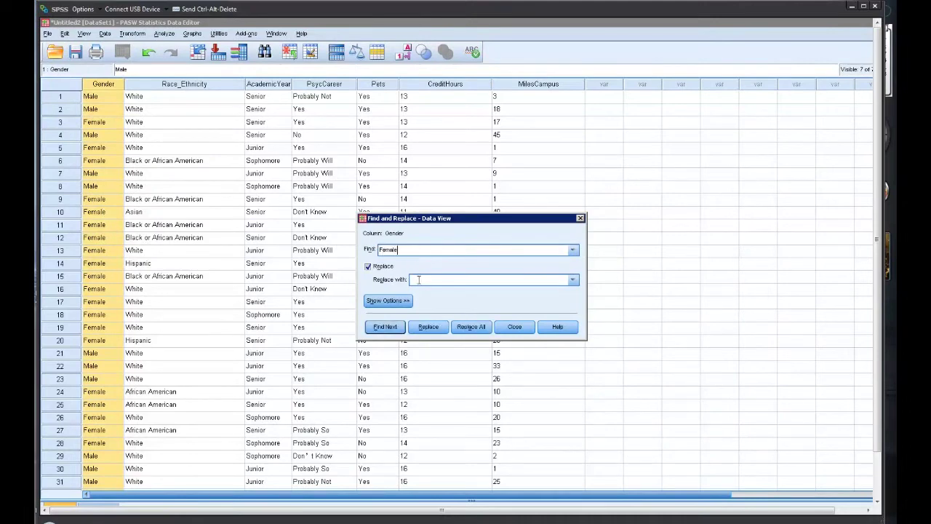
key("alt+Tab")
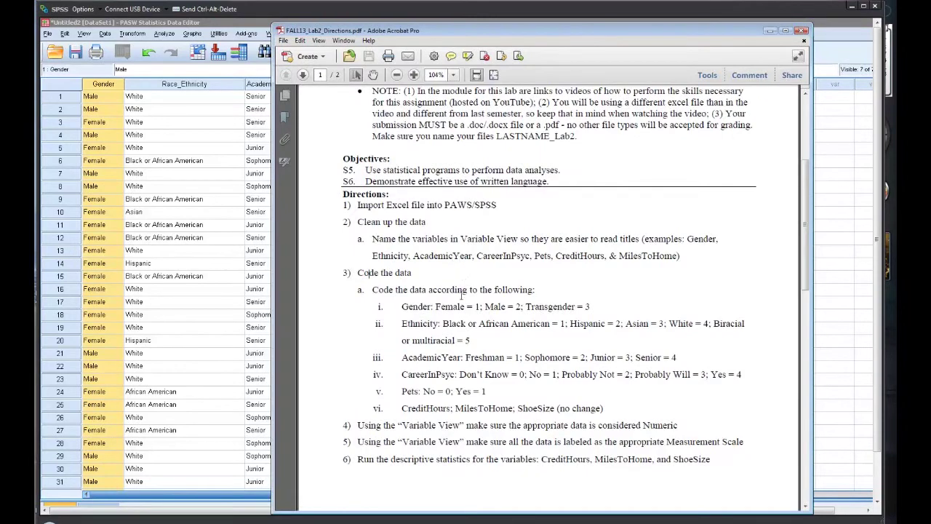
key("alt+Tab")
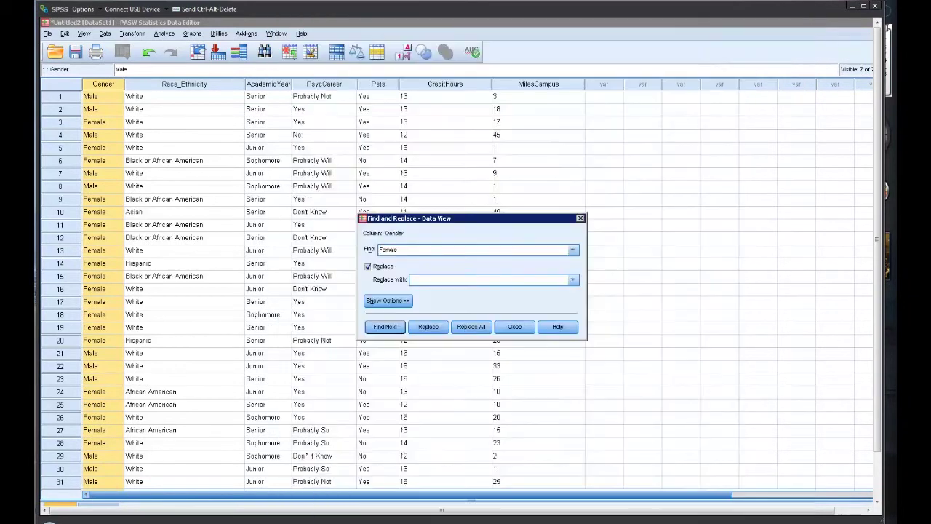
left_click(440, 277)
type("1")
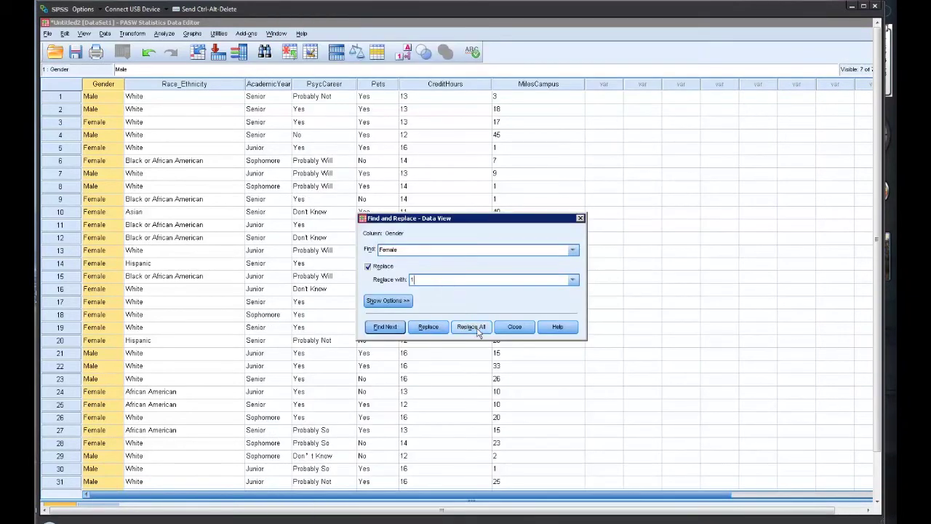
left_click(472, 327)
left_click(472, 300)
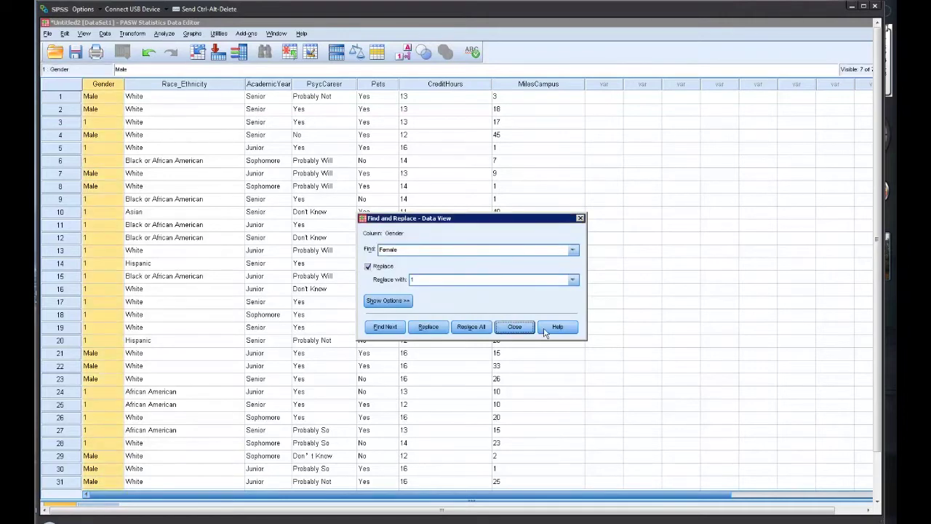
left_click(514, 327)
left_click(105, 159)
scroll(106, 157, "down", 2)
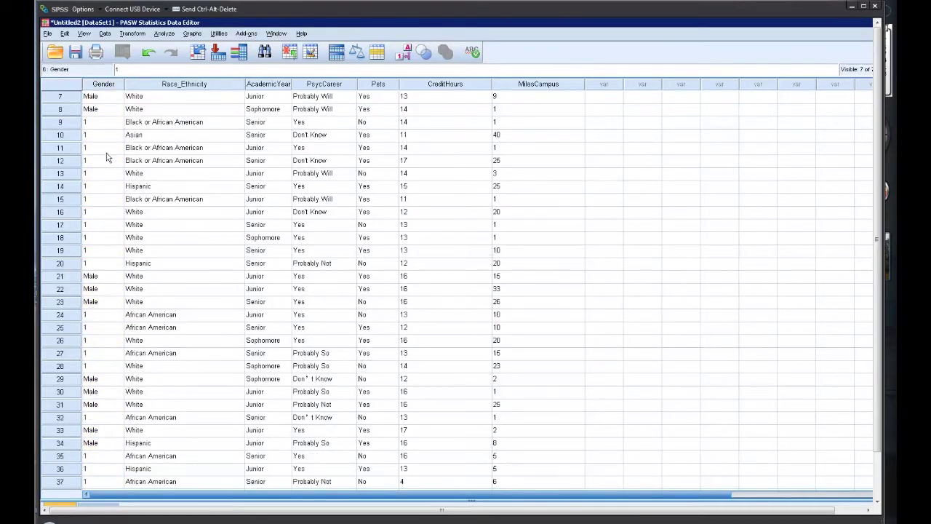
scroll(106, 156, "down", 3)
scroll(94, 291, "up", 5)
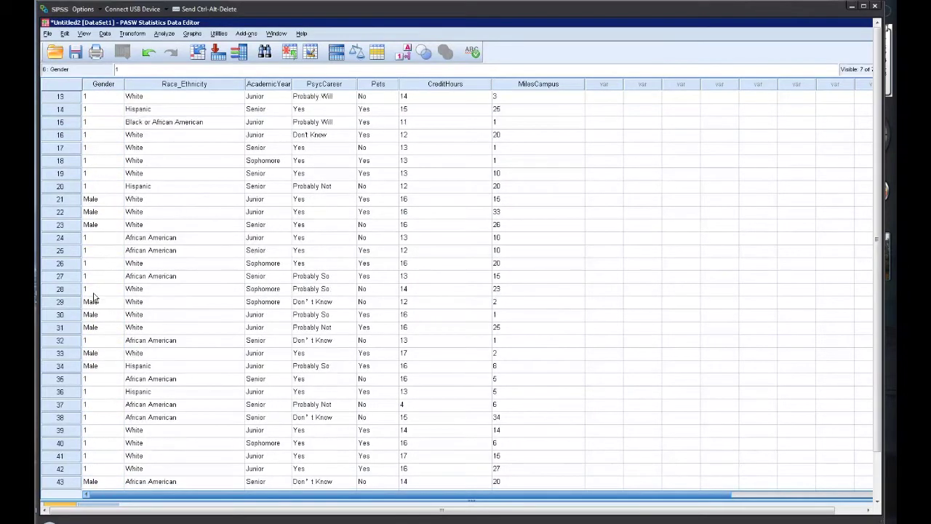
- Replace every Male in Gender with 2 and scroll through the results
left_click(105, 84)
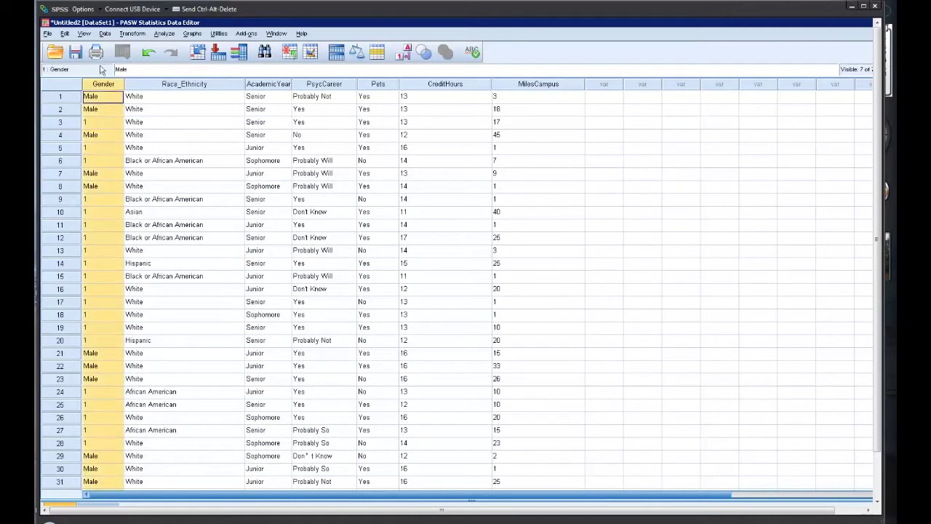
left_click(66, 33)
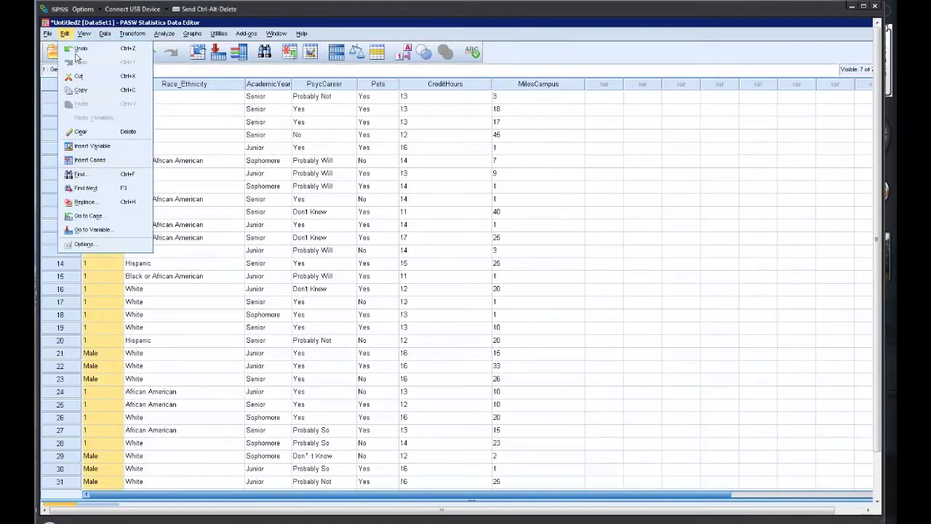
left_click(113, 202)
type("M")
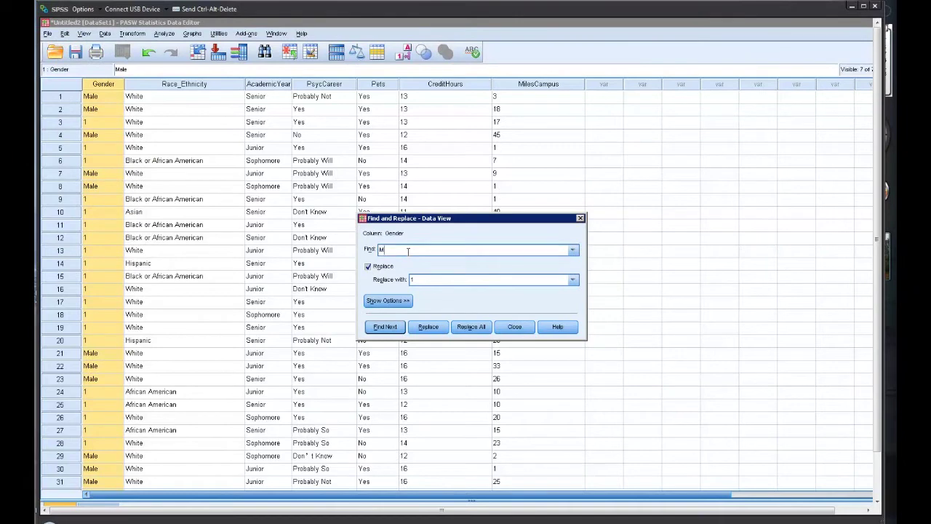
key("Tab")
key("Tab")
type("2")
left_click(465, 327)
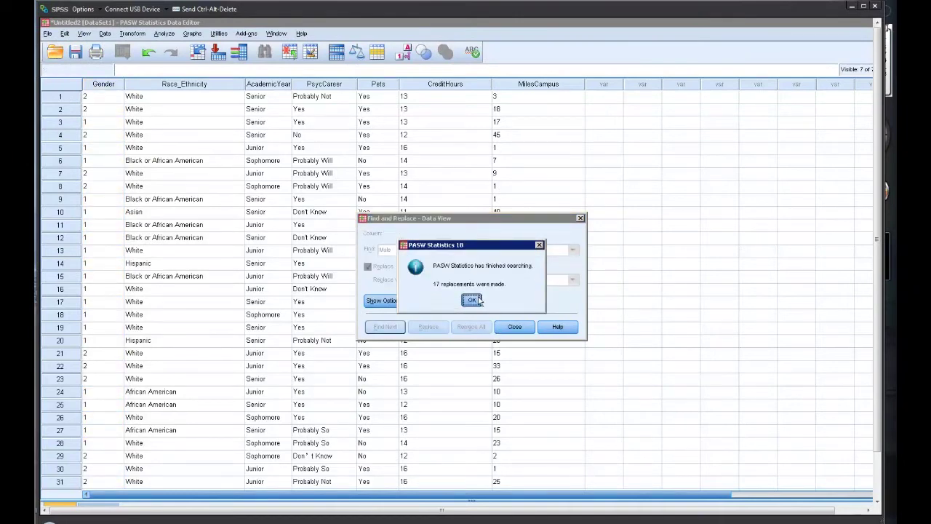
left_click(469, 299)
left_click(515, 327)
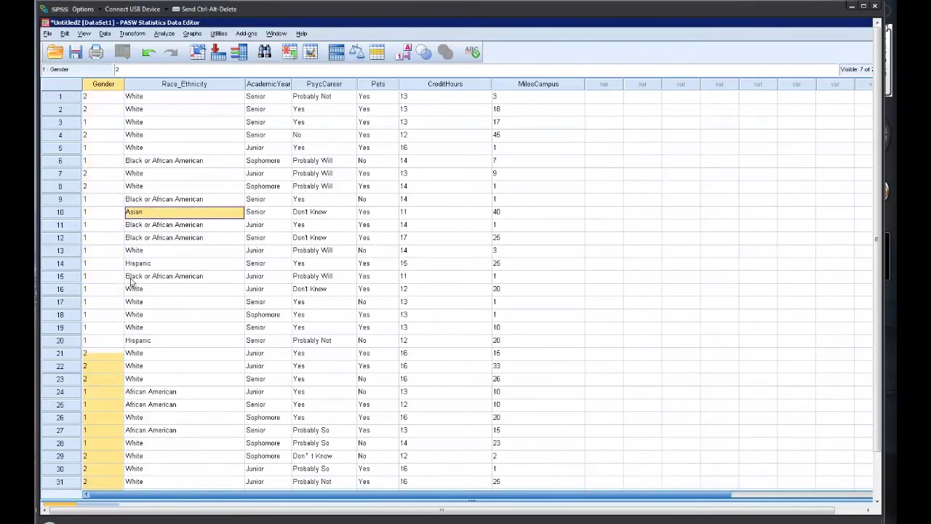
scroll(131, 366, "down", 4)
scroll(131, 366, "down", 2)
left_click(131, 366)
scroll(131, 366, "down", 11)
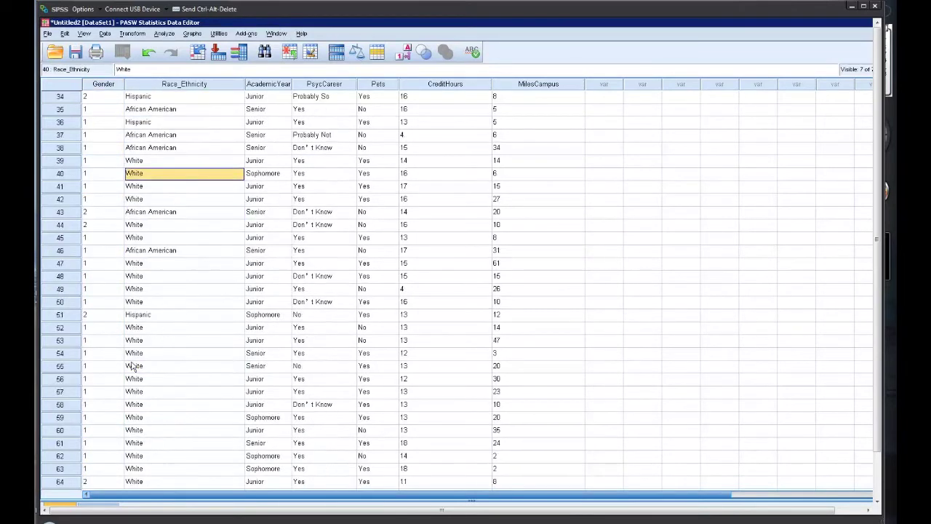
scroll(131, 366, "up", 12)
scroll(140, 270, "up", 5)
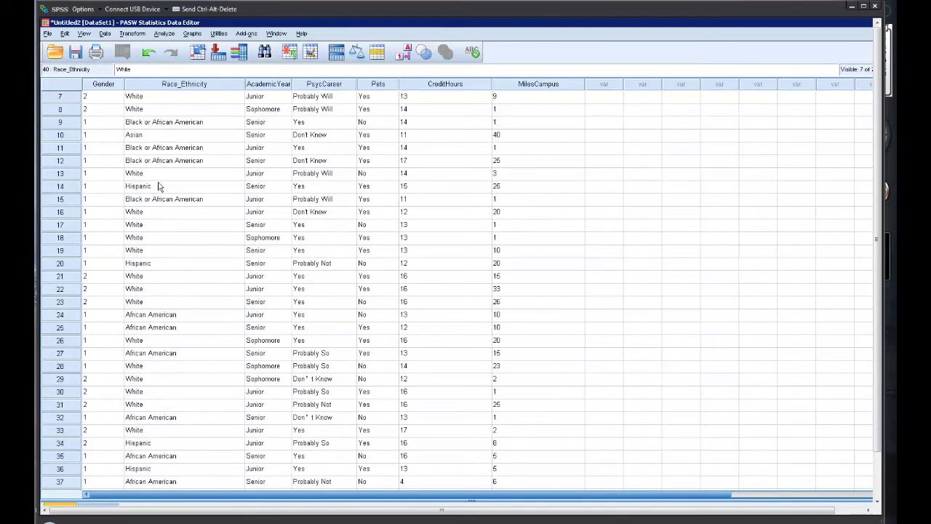
- Set AcademicYear and PsycCareer to Ordinal, leaving Pets and CreditHours Nominal
left_click(104, 506)
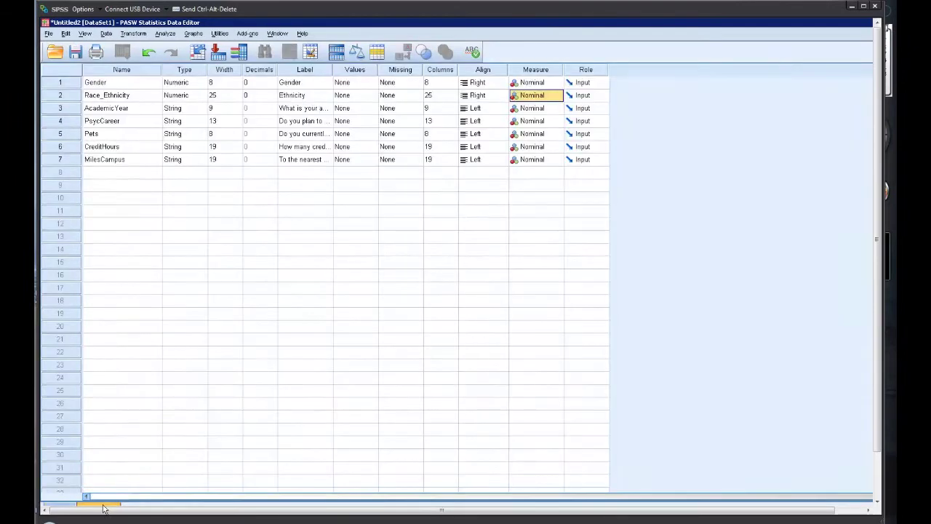
left_click(535, 111)
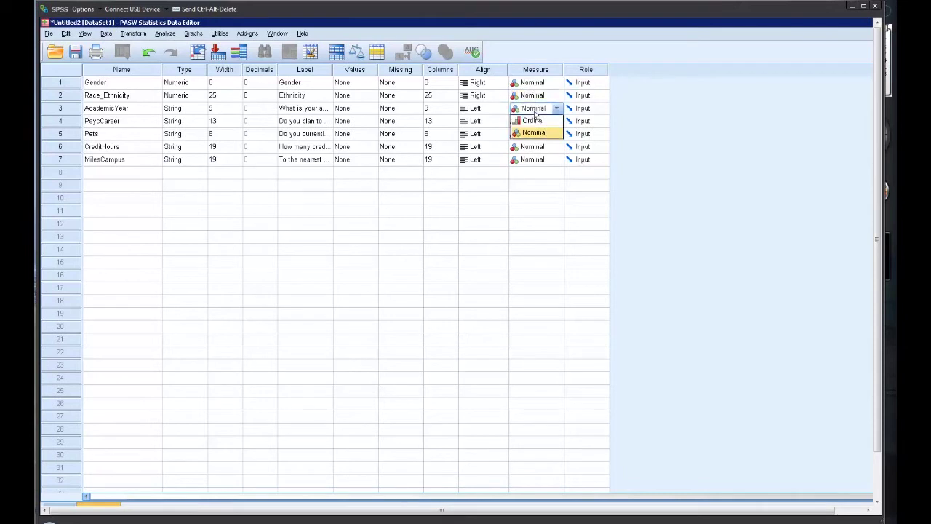
left_click(537, 122)
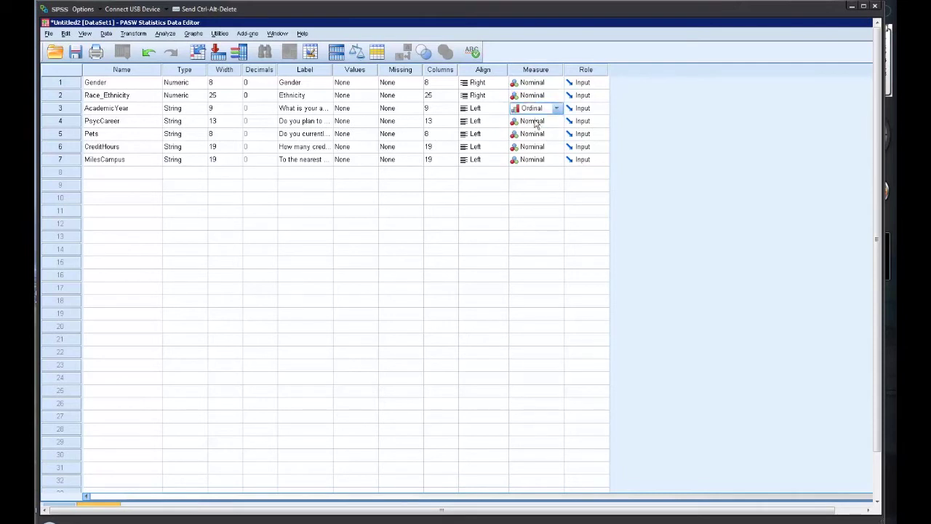
left_click(535, 122)
left_click(535, 142)
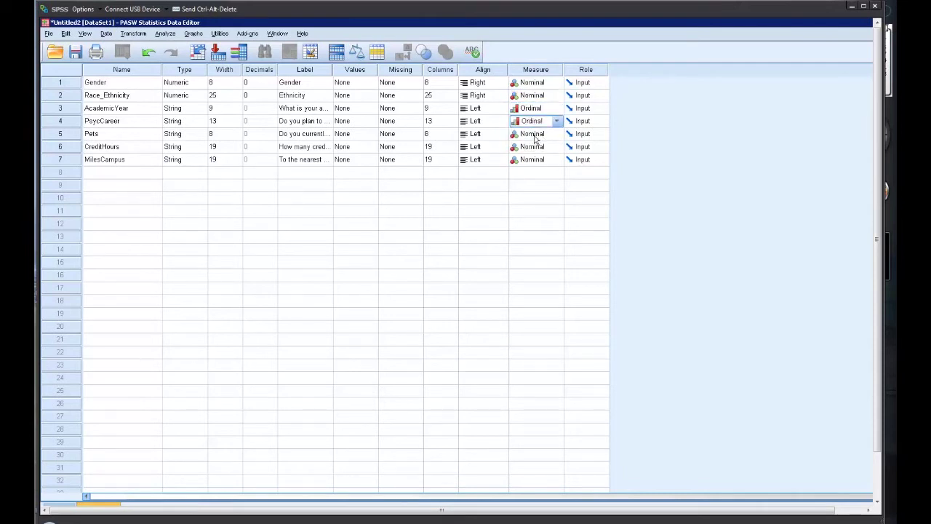
left_click(535, 138)
left_click(655, 183)
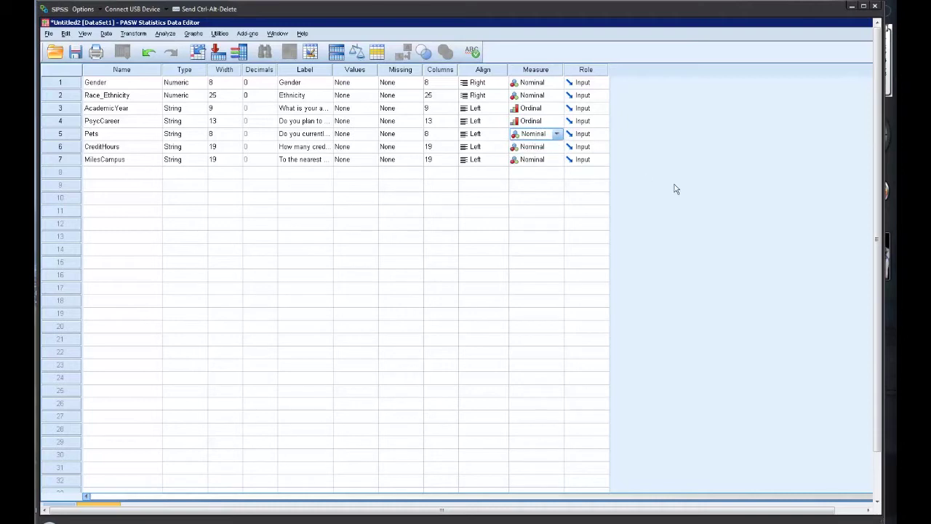
left_click(531, 137)
left_click(534, 148)
left_click(531, 139)
left_click(530, 152)
left_click(527, 149)
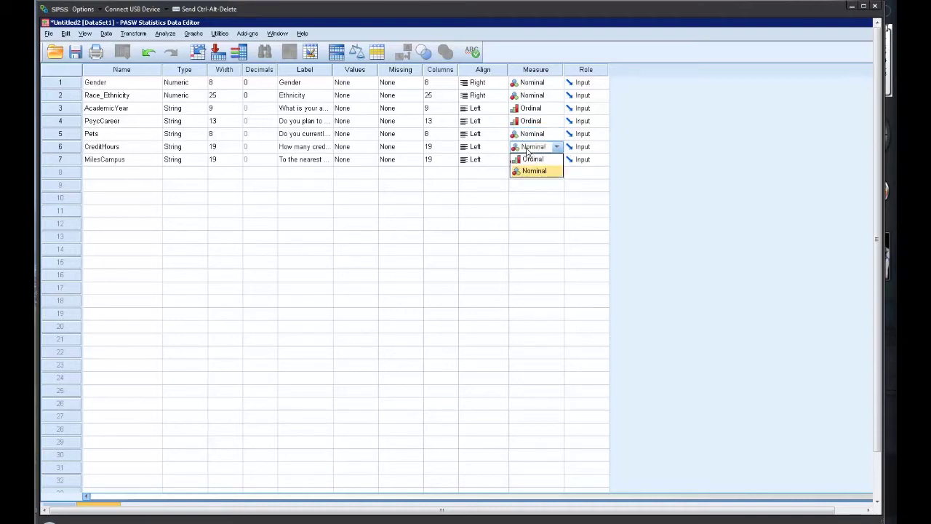
left_click(528, 150)
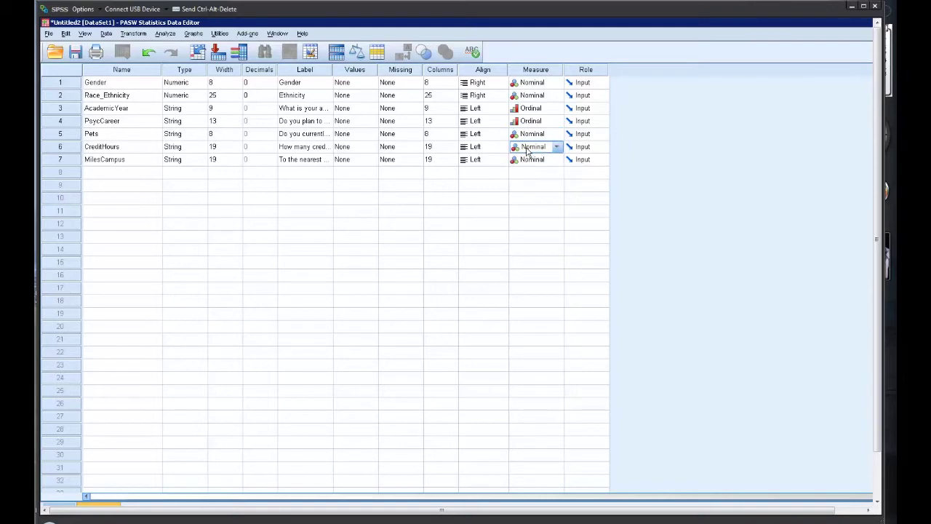
- Change CreditHours and MilesCampus to Numeric type
left_click(207, 148)
left_click(406, 218)
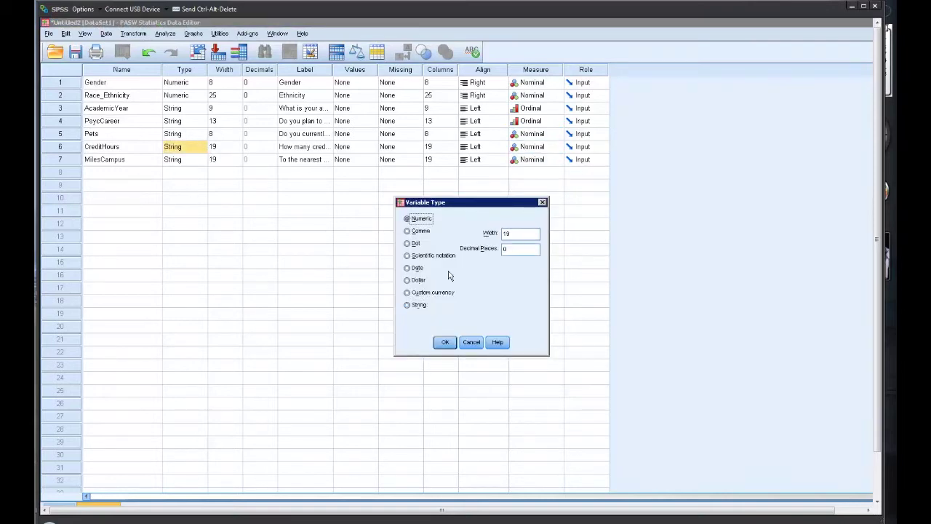
left_click(446, 343)
left_click(207, 159)
left_click(407, 218)
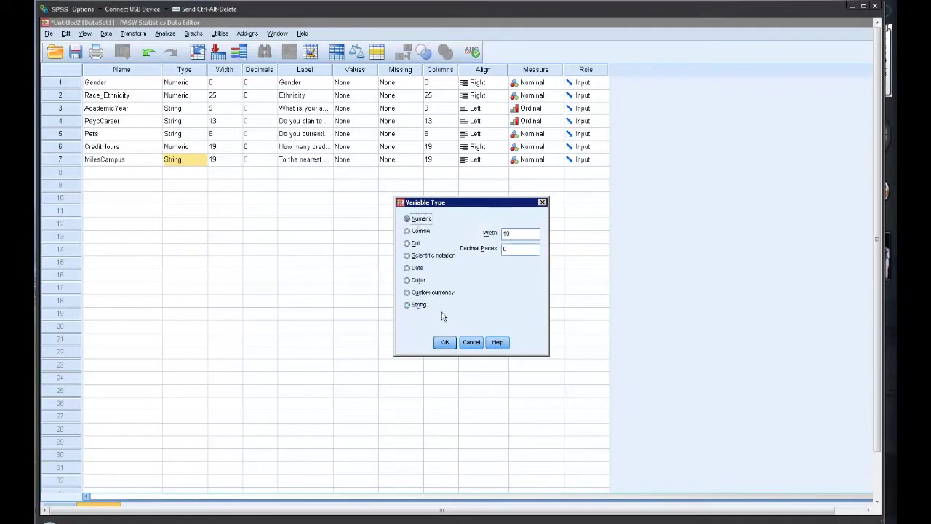
left_click(445, 342)
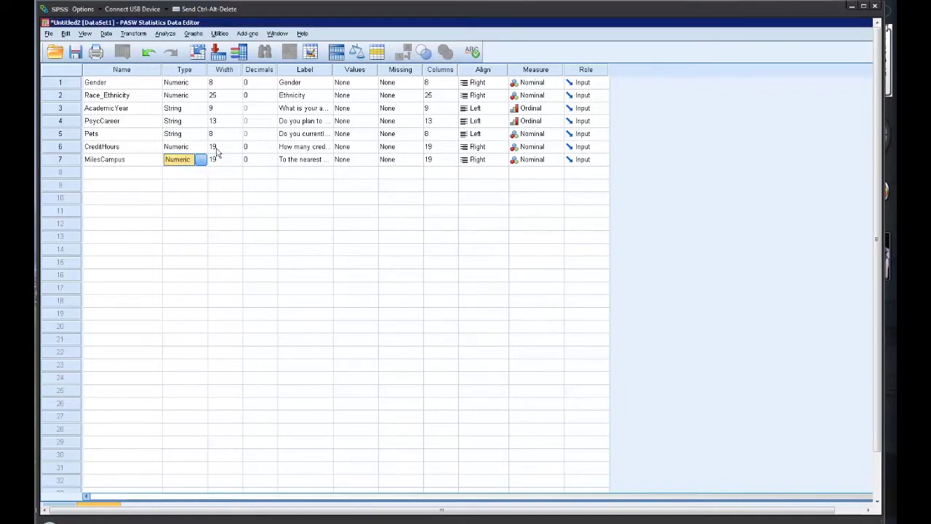
- Set CreditHours and MilesCampus to Scale measure and return to Data View
left_click(544, 150)
left_click(544, 162)
left_click(537, 160)
left_click(536, 173)
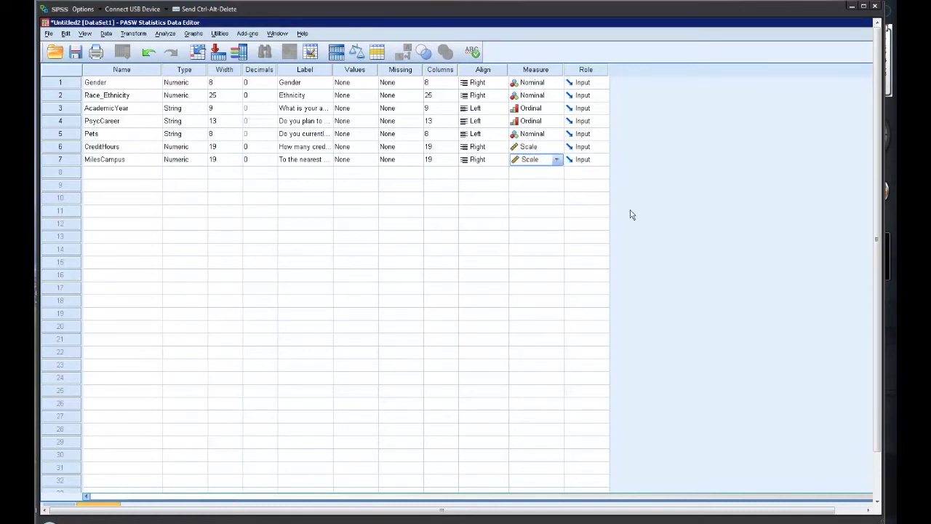
left_click(62, 509)
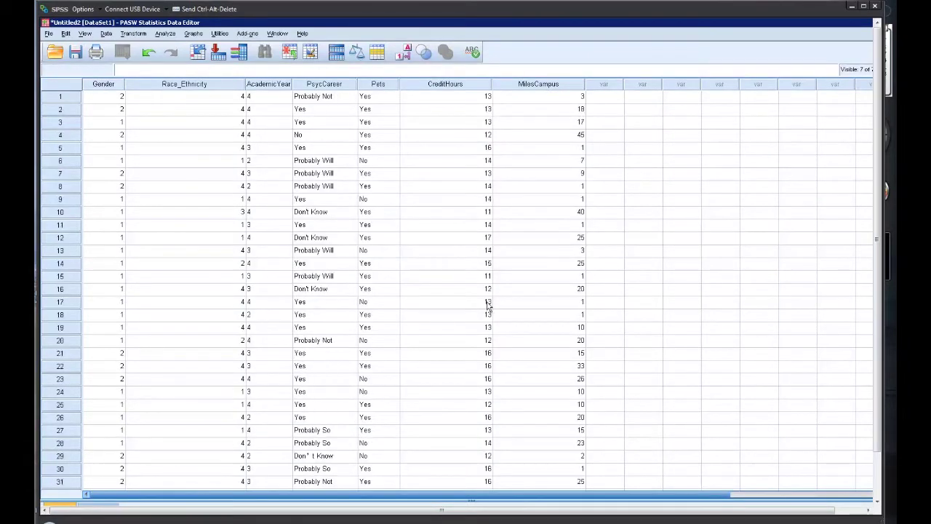
- Look through the Transform, Data and Analyze menus, then read further in the directions PDF
left_click(131, 35)
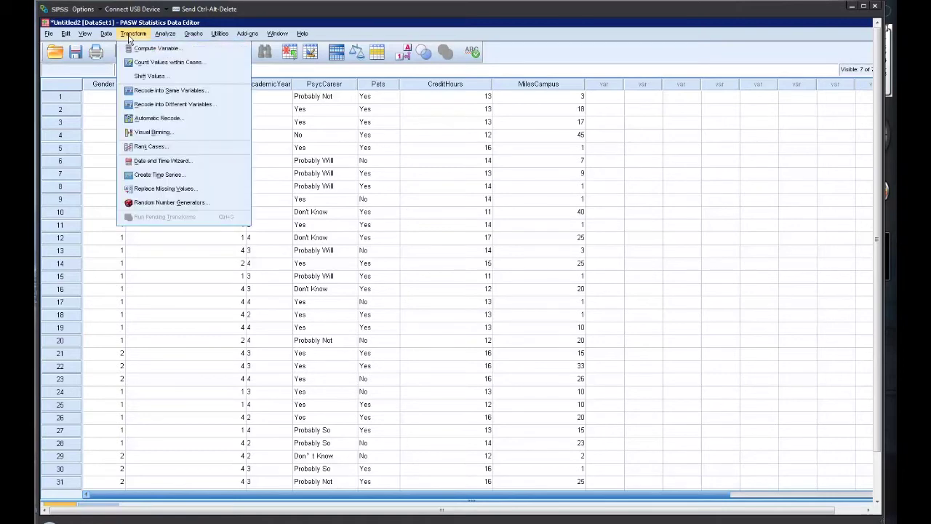
left_click(105, 35)
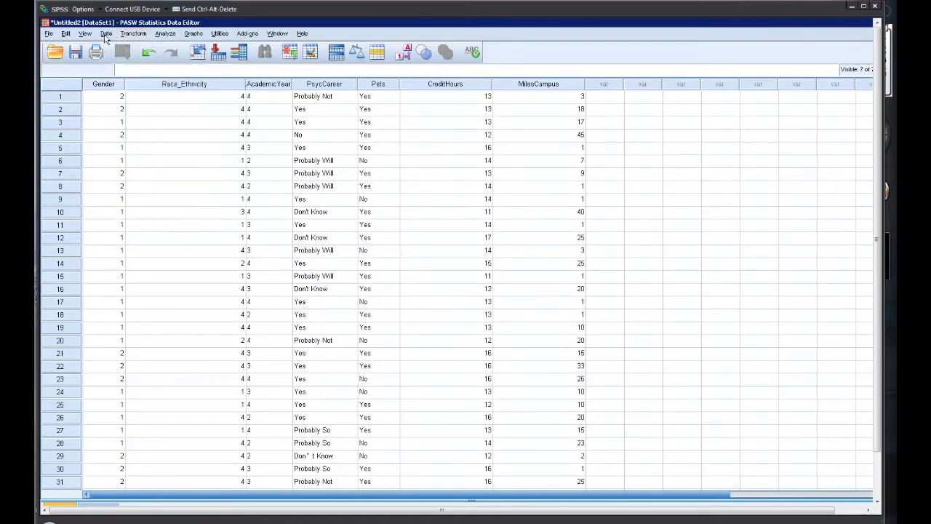
left_click(165, 37)
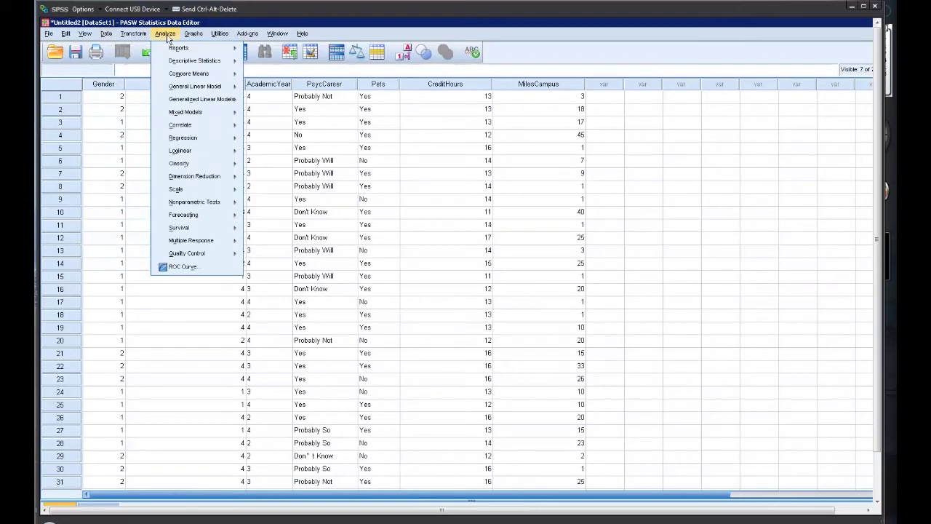
left_click(607, 353)
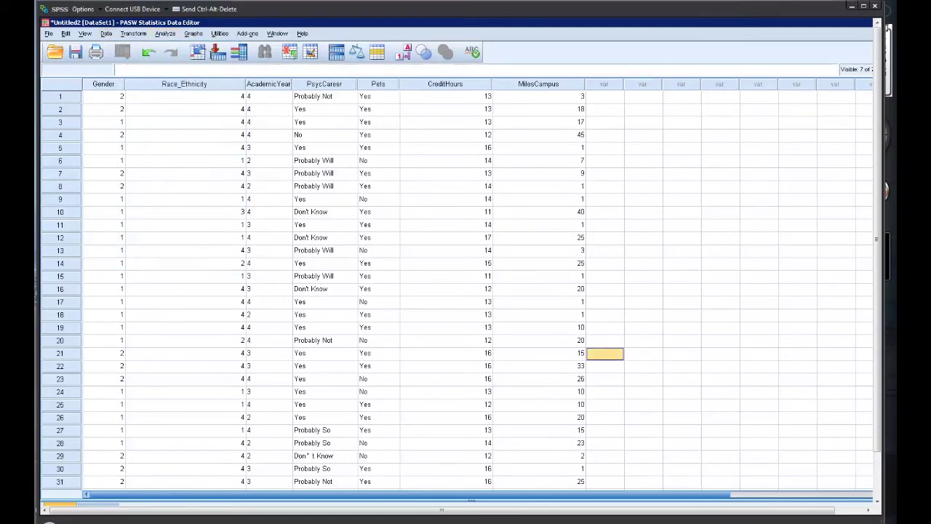
left_click(442, 519)
scroll(452, 346, "down", 2)
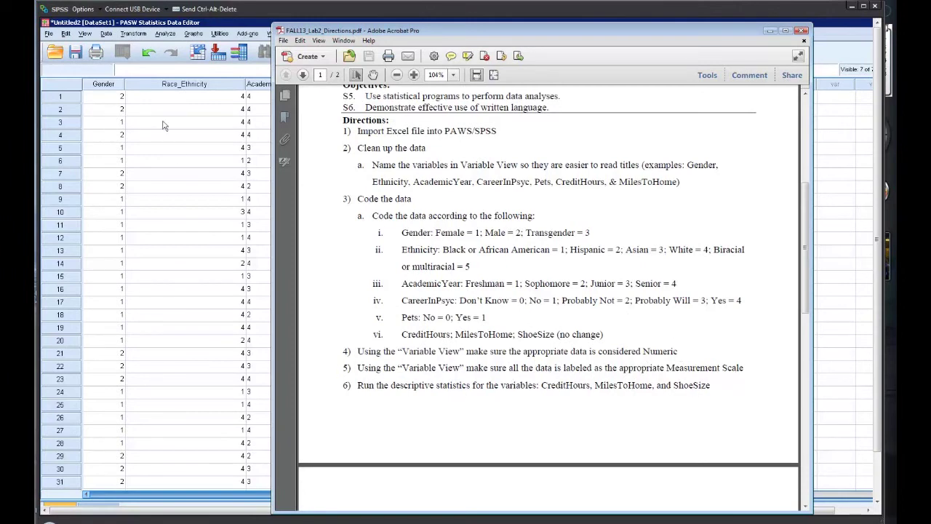
left_click(237, 138)
- Run Descriptives on CreditHours and MilesCampus with Range added to the statistics
left_click(165, 34)
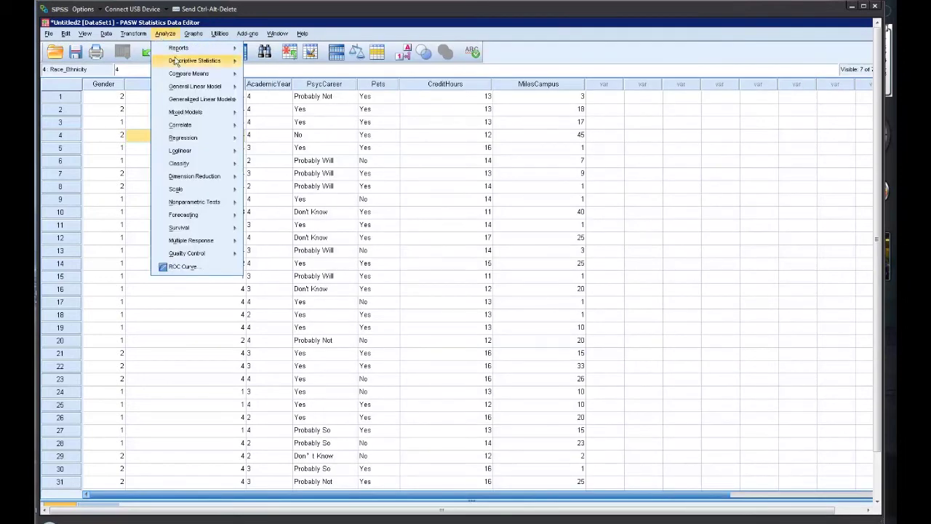
mouse_move(175, 62)
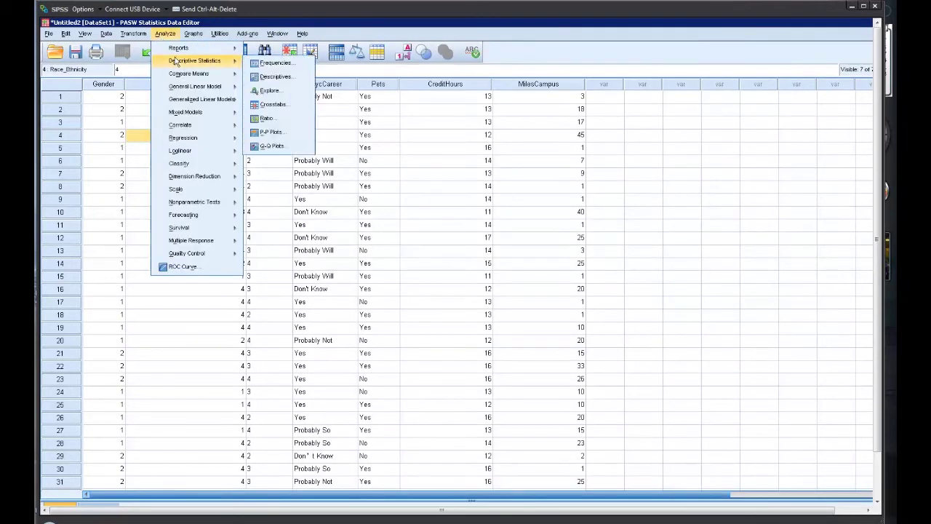
left_click(277, 76)
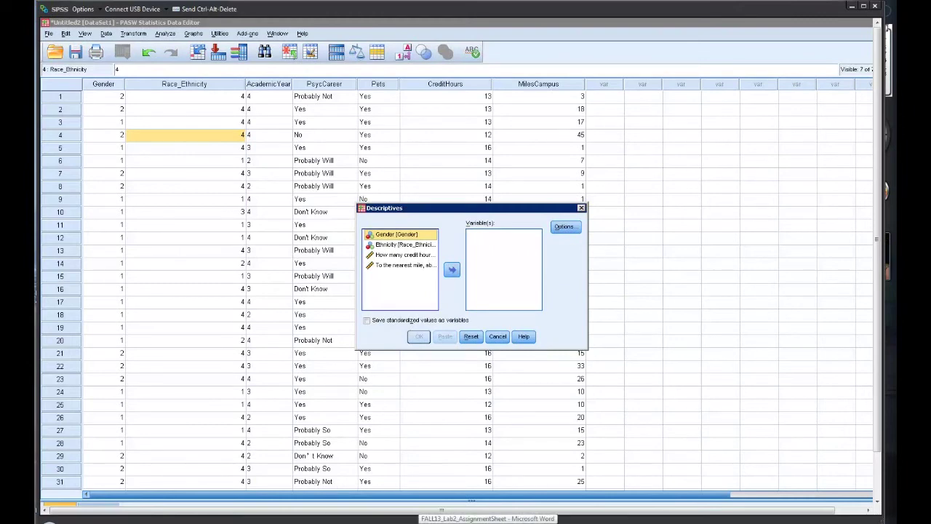
left_click(488, 521)
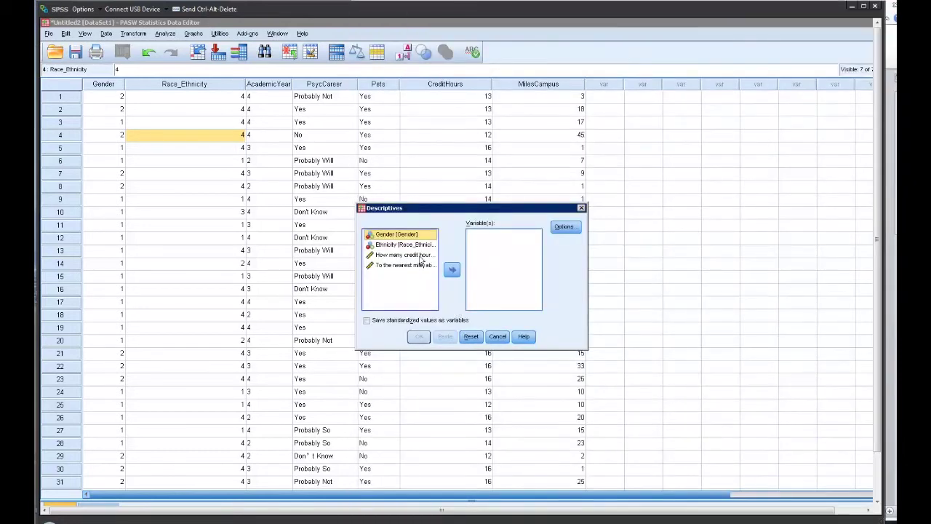
left_click_drag(420, 256, 422, 266)
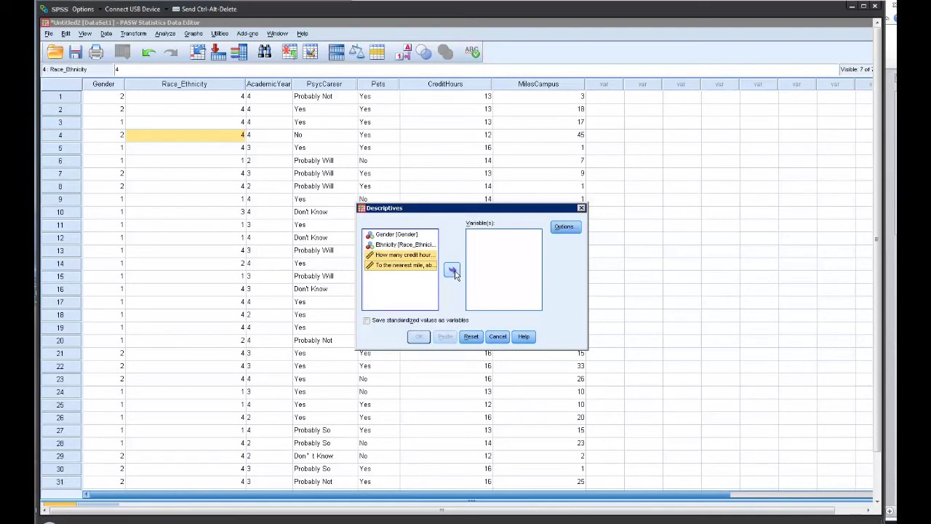
left_click(452, 271)
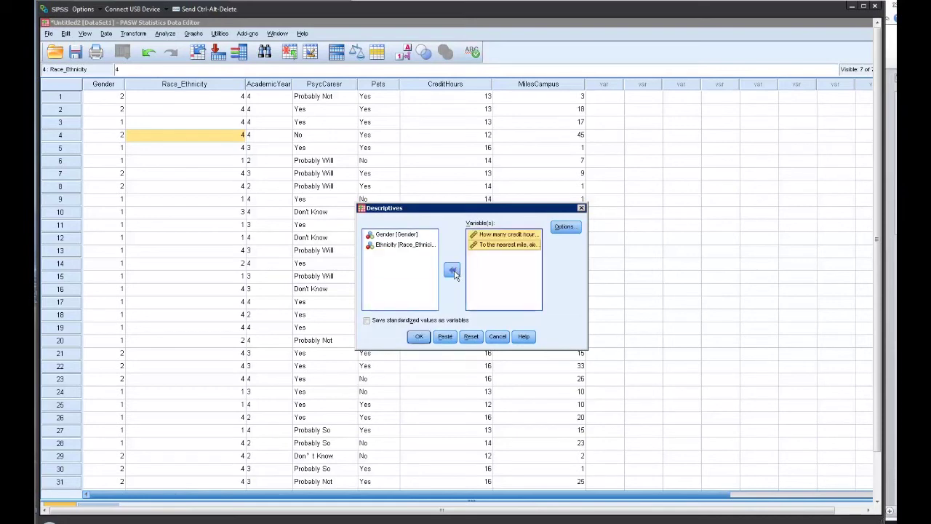
left_click(571, 228)
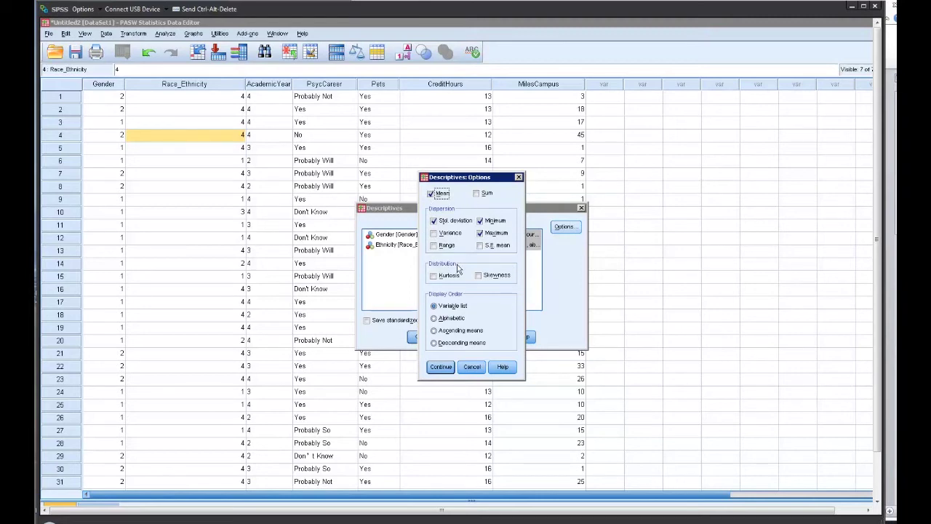
left_click(434, 248)
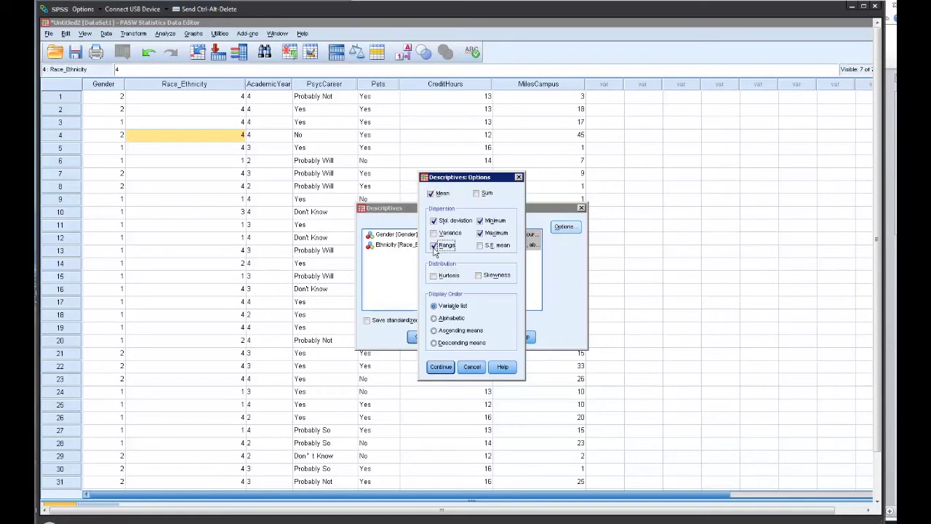
left_click(441, 367)
left_click(421, 338)
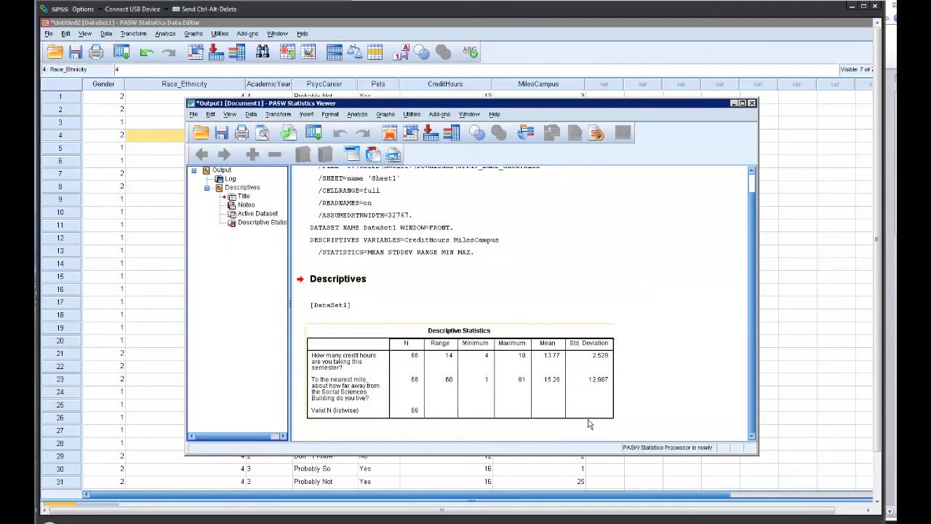
- Review the Descriptives output, then read the Word assignment sheet and the lab directions
key("alt+Tab")
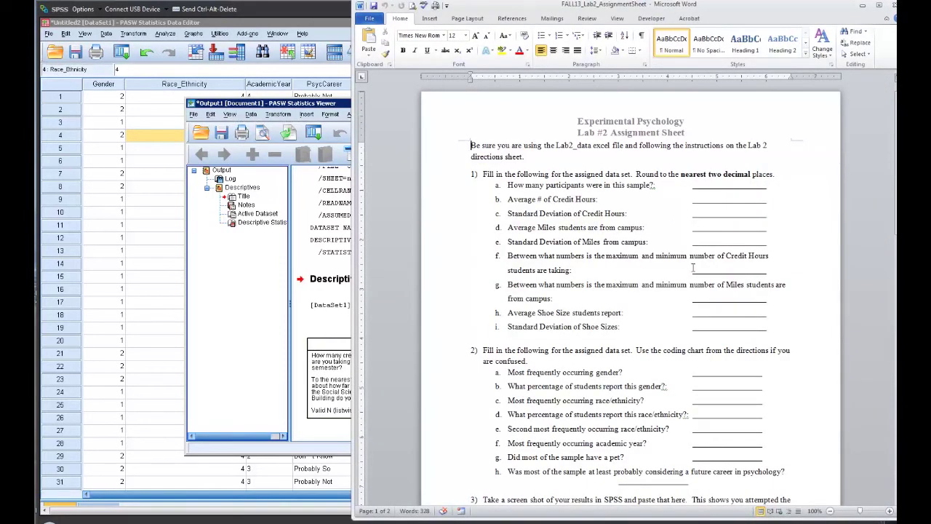
scroll(652, 332, "down", 3)
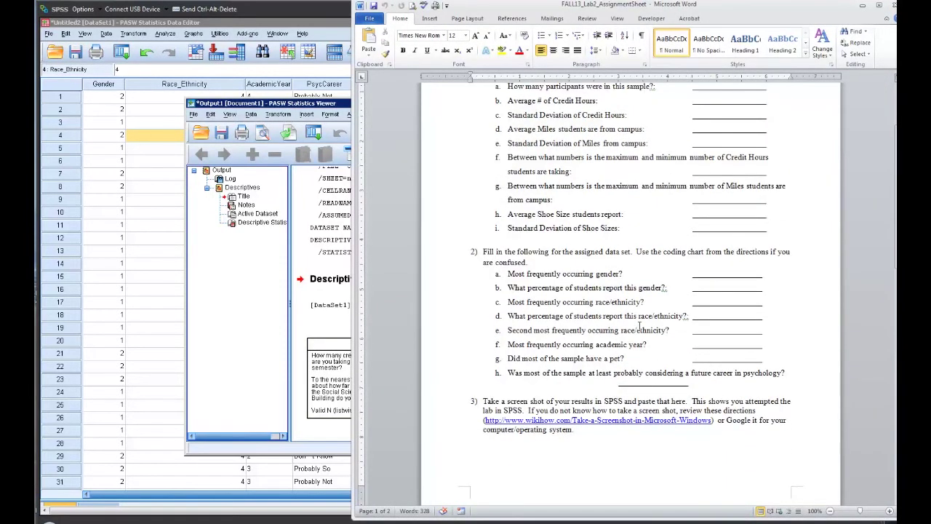
key("alt+Tab")
- Read the directions through step 9 on page 2, then bring back and maximize the data editor
scroll(460, 298, "down", 4)
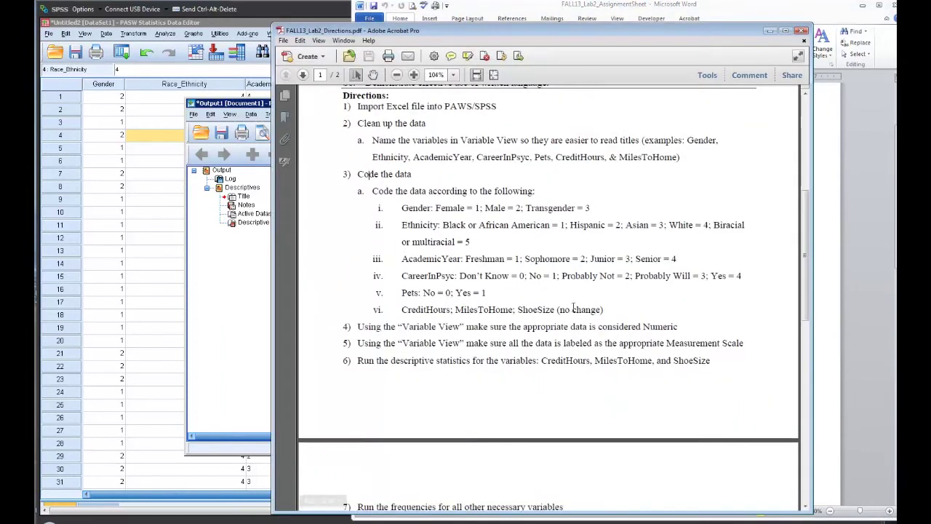
scroll(460, 297, "down", 5)
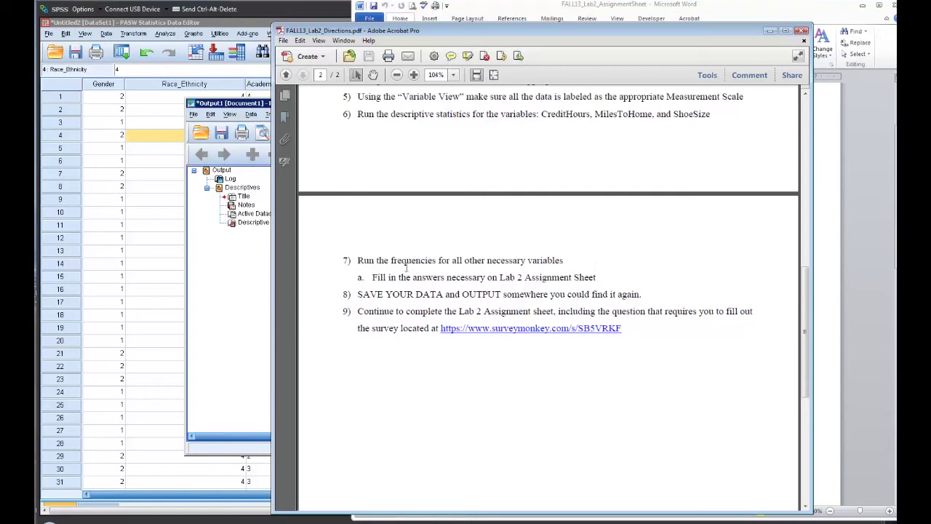
left_click(149, 252)
key("alt+Tab")
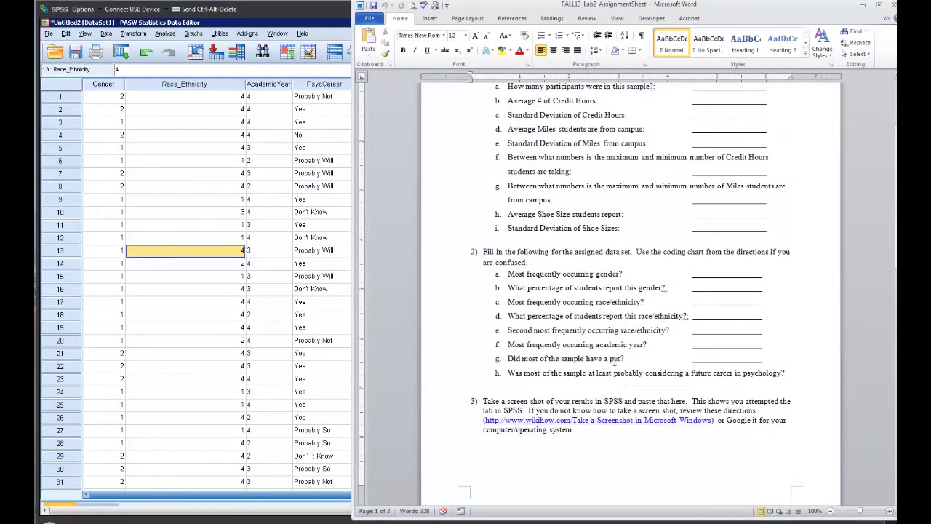
double_click(134, 23)
- Start a Frequencies analysis with Gender as the first variable
left_click(166, 33)
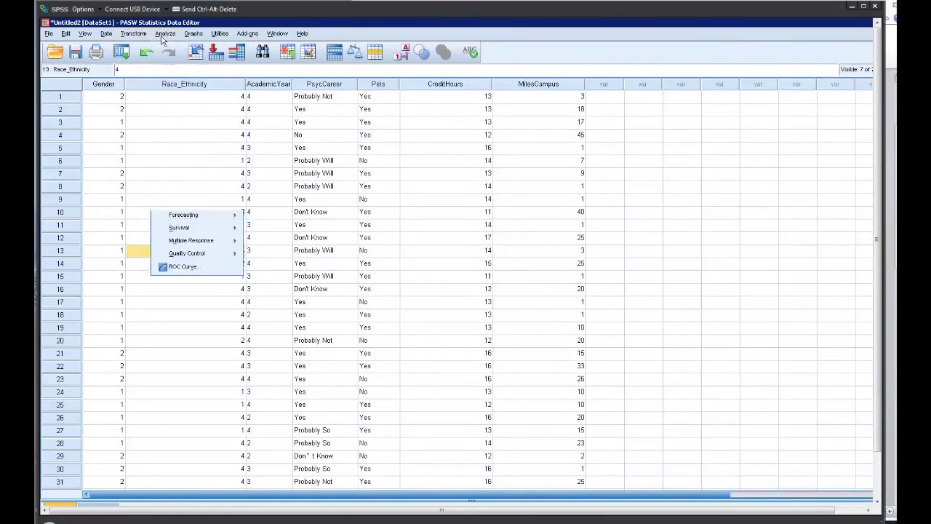
left_click(165, 33)
mouse_move(174, 64)
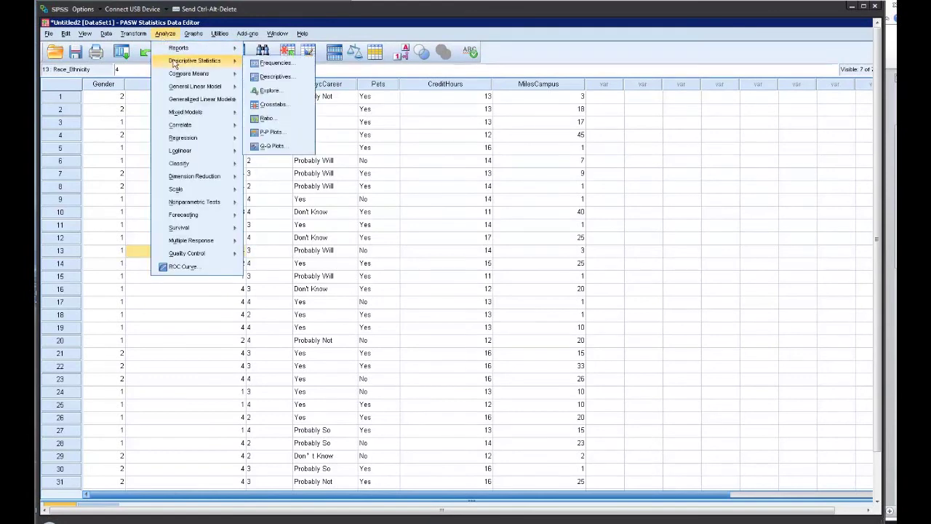
left_click(277, 63)
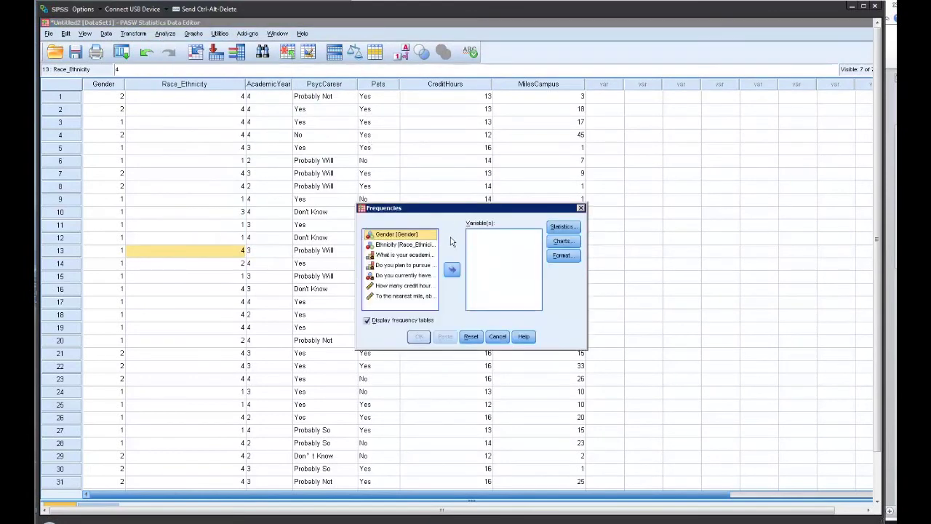
left_click(451, 270)
left_click(388, 234)
- Add Ethnicity, AcademicYear, Pets and PsycCareer to the Frequencies variable list
left_click(452, 270)
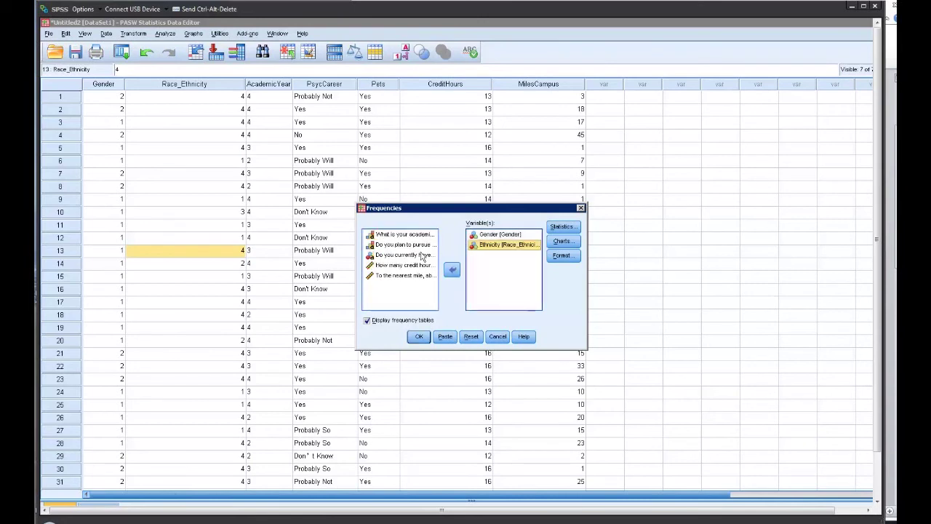
left_click(388, 234)
left_click(452, 270)
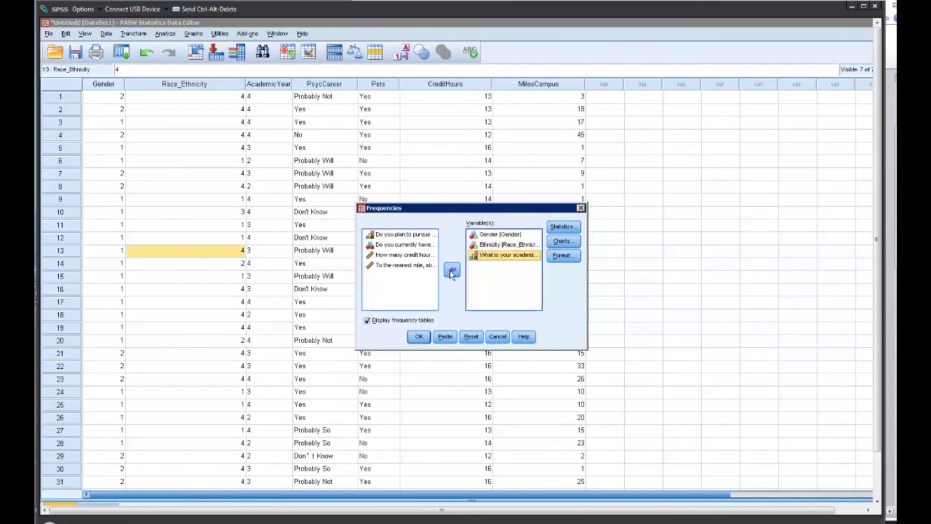
left_click(407, 245)
left_click(452, 270)
left_click(393, 234)
left_click(451, 270)
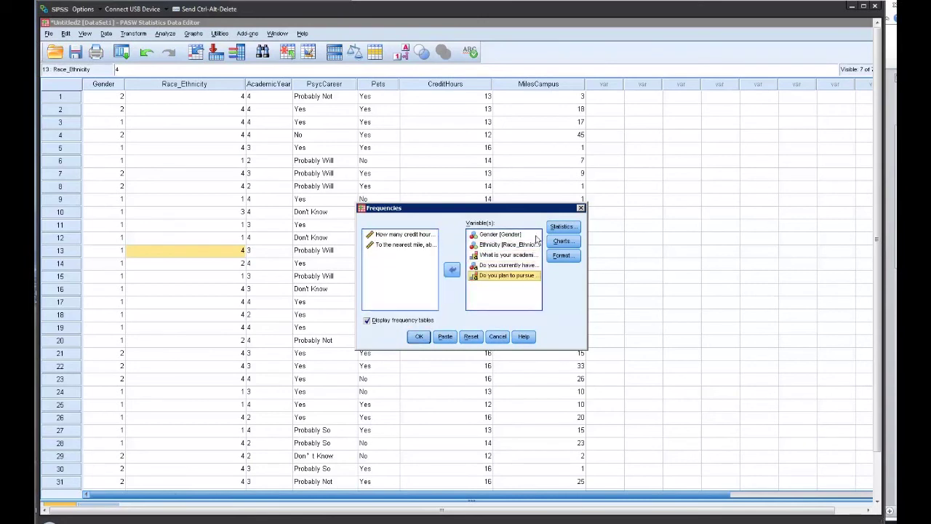
- Leave the Frequencies statistics unchanged and run the frequency tables
left_click(563, 227)
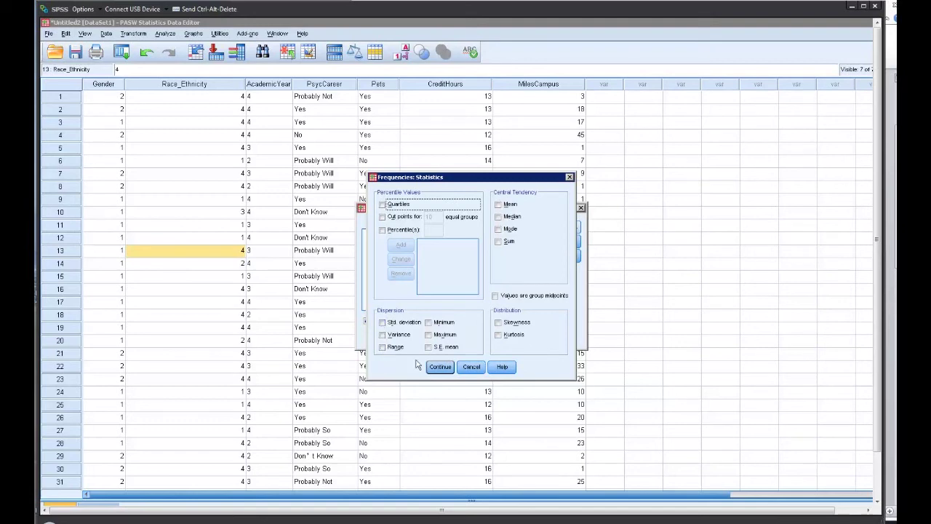
left_click(440, 367)
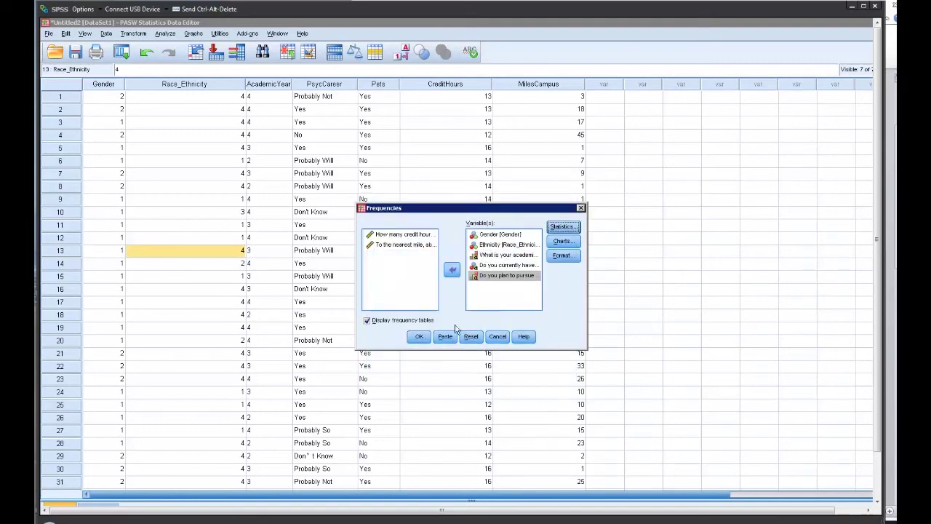
left_click(419, 336)
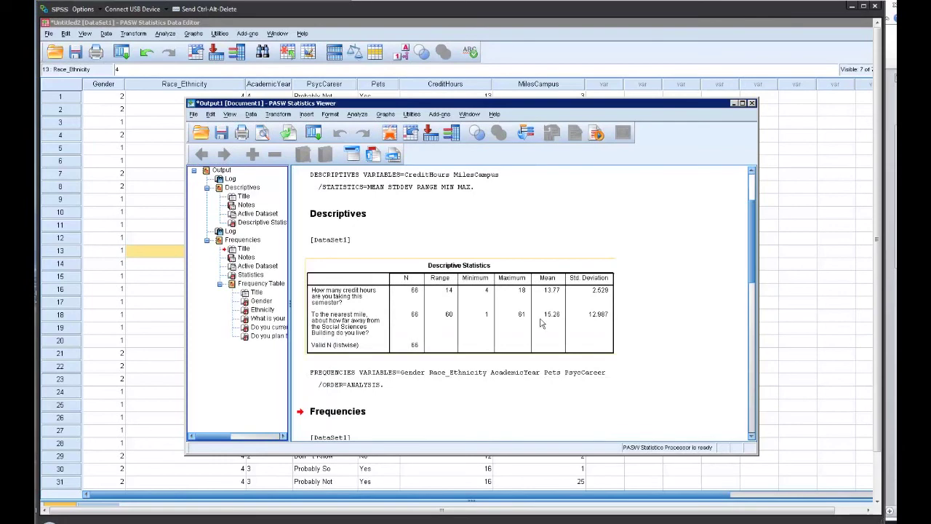